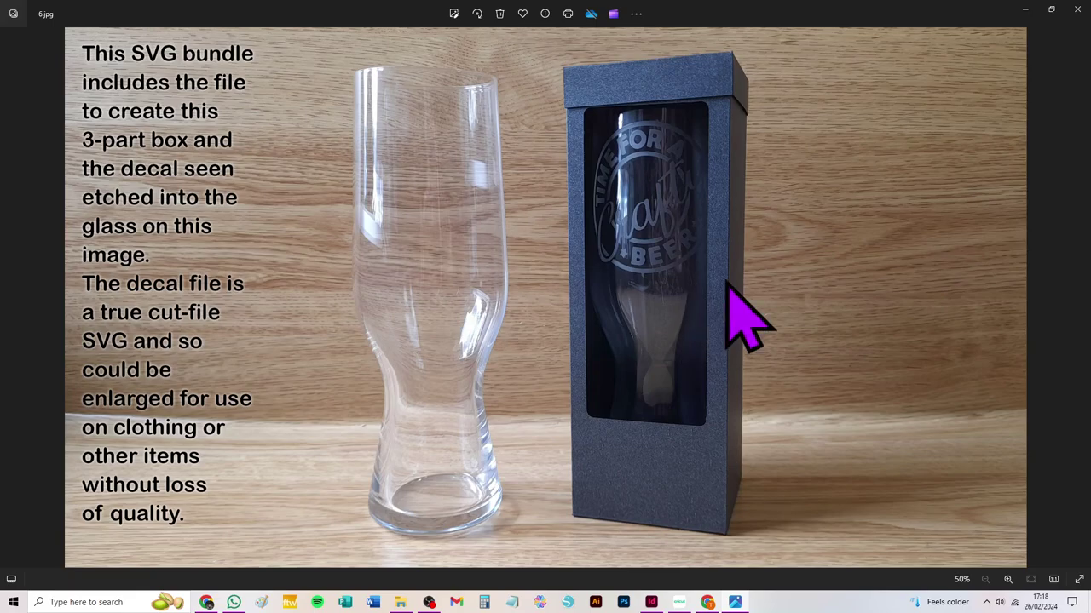
- Flip back and forth through the finished box photos, ending on the decal close-up
click(9, 295)
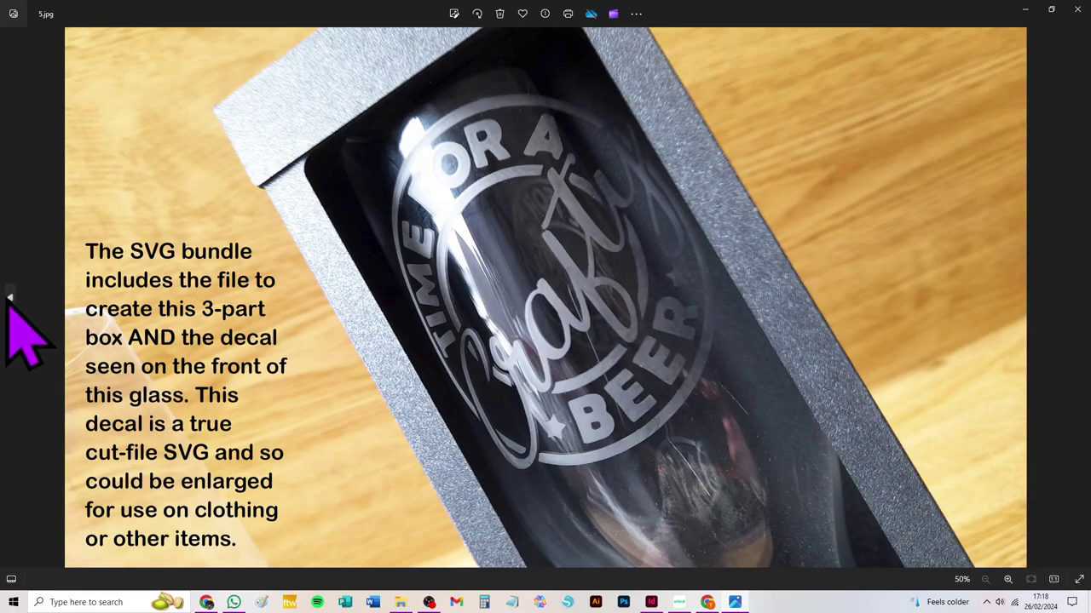
click(8, 296)
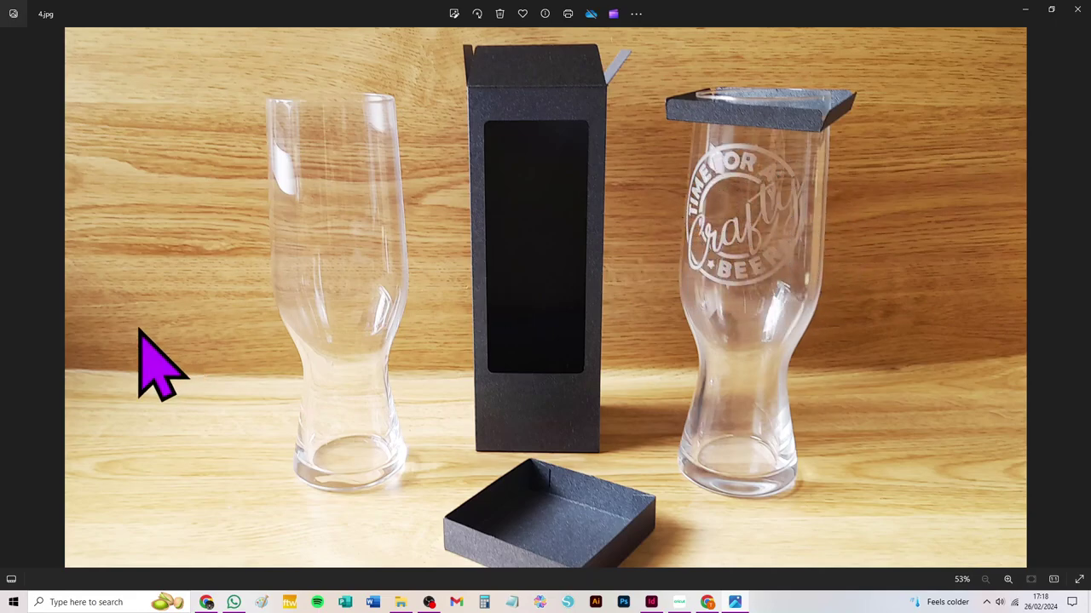
click(11, 298)
click(10, 298)
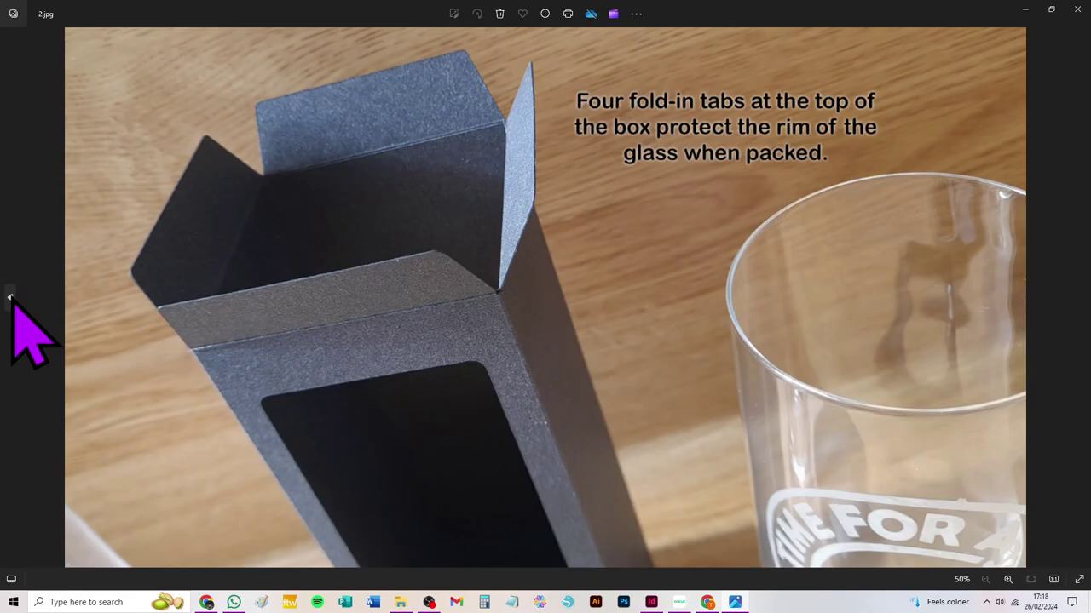
click(10, 298)
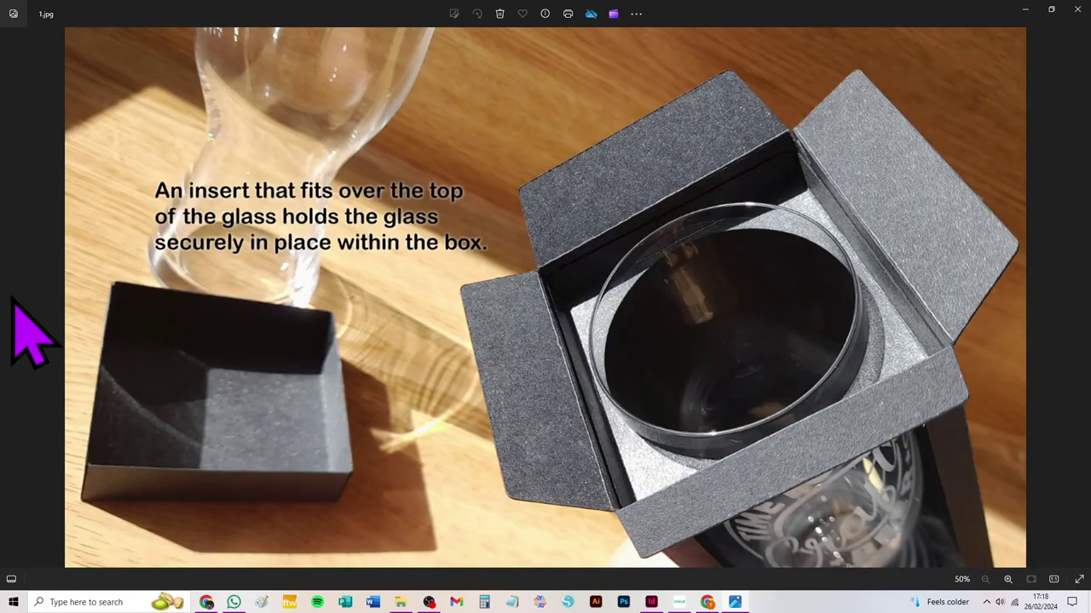
click(1080, 298)
click(1080, 298)
click(1079, 299)
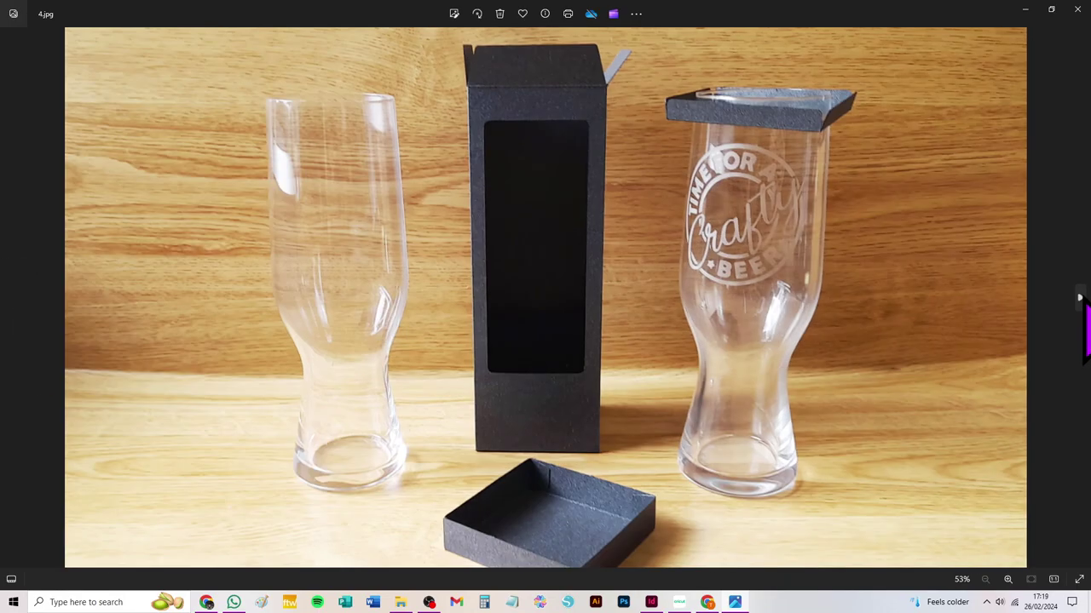
click(1079, 298)
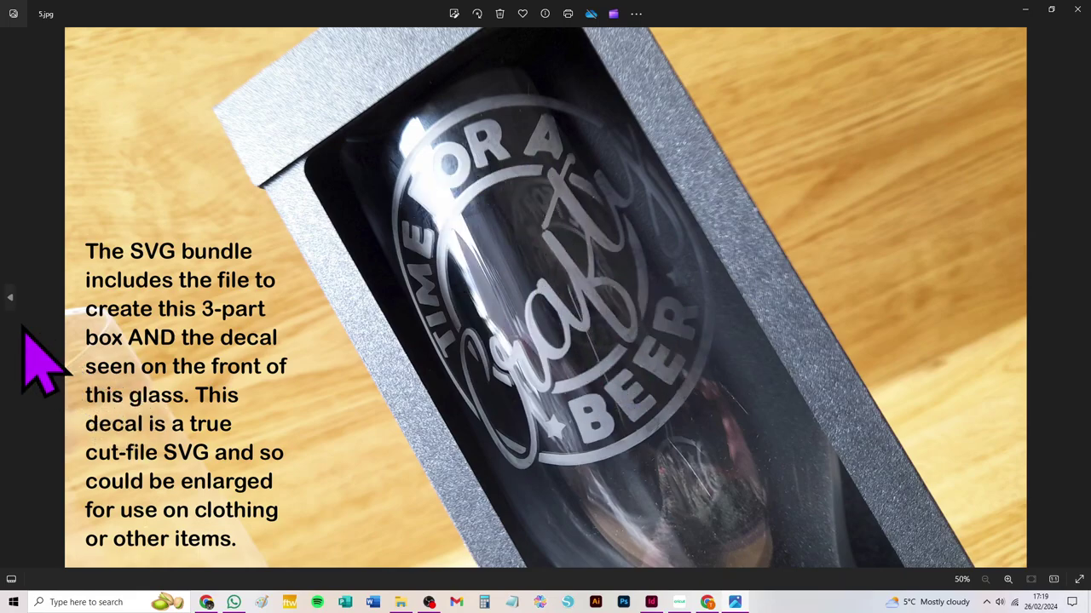
- Step back to the insert photo, then bring up the empty Cricut Design Space canvas
click(12, 298)
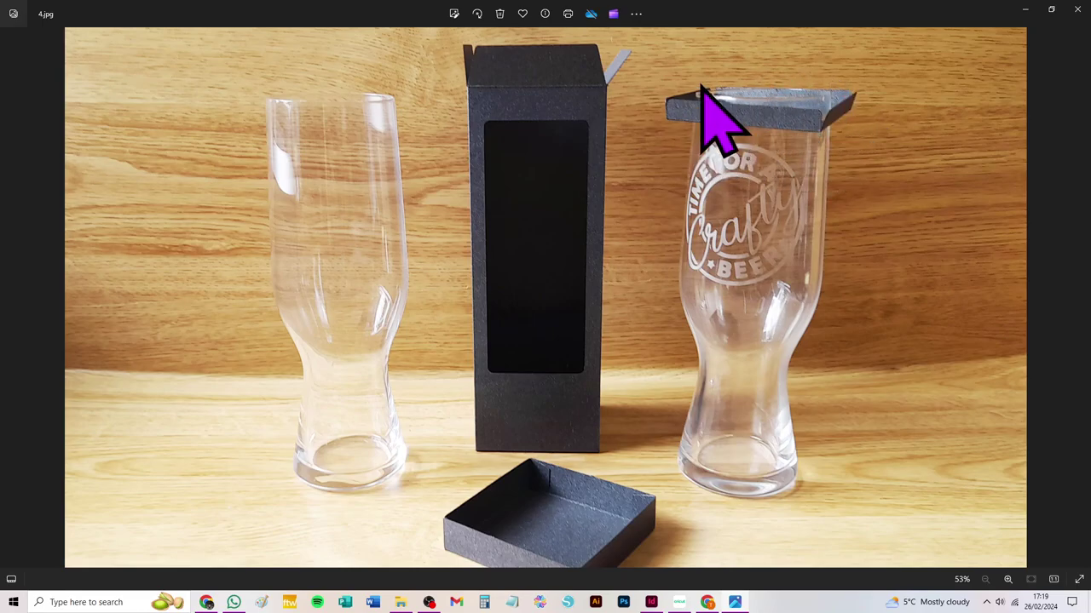
click(10, 298)
click(9, 298)
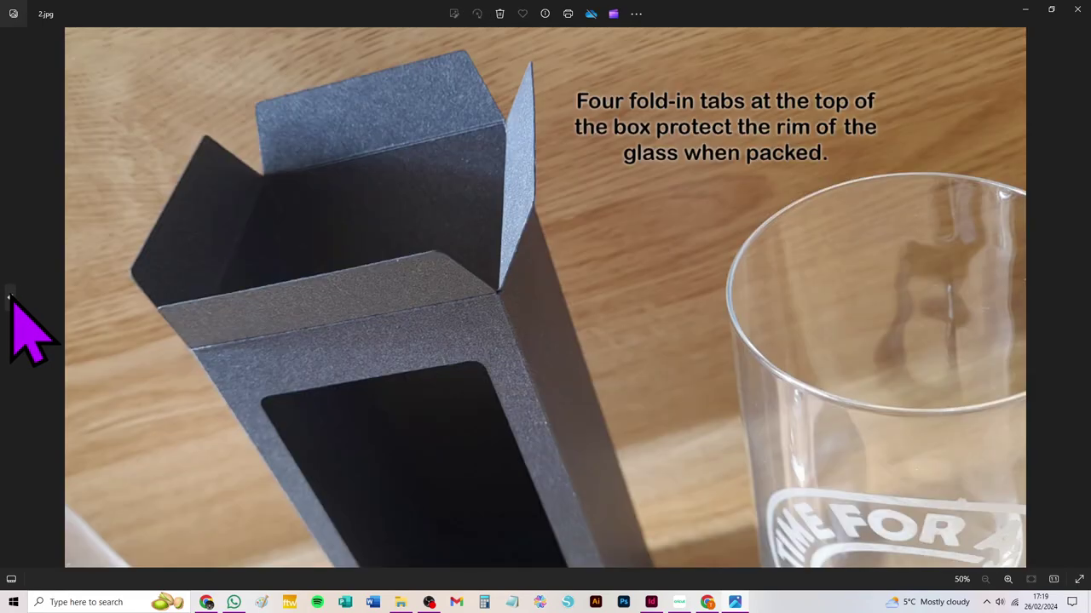
click(9, 298)
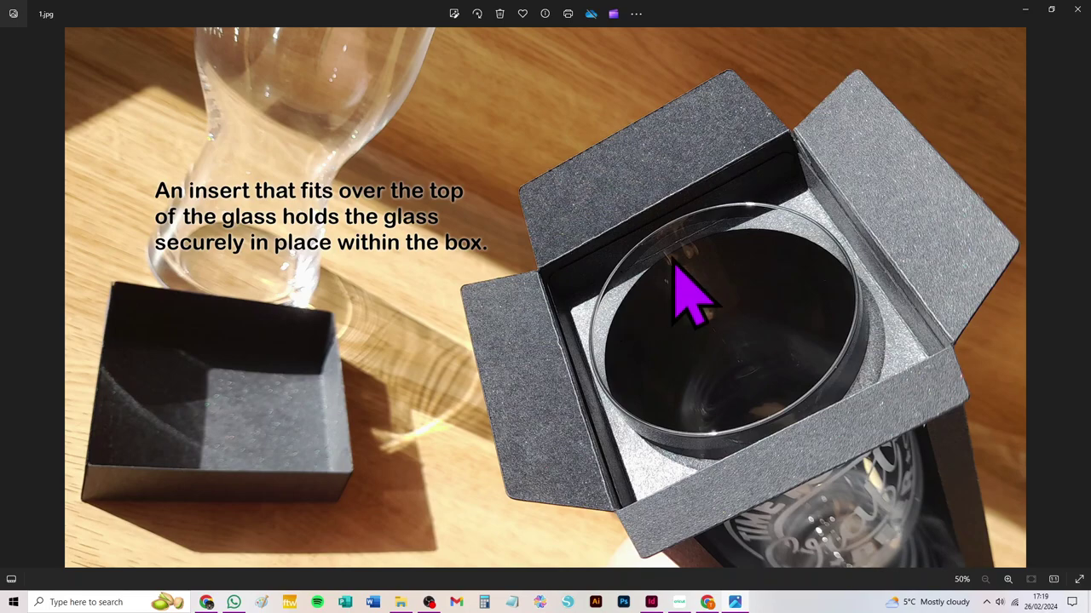
click(681, 603)
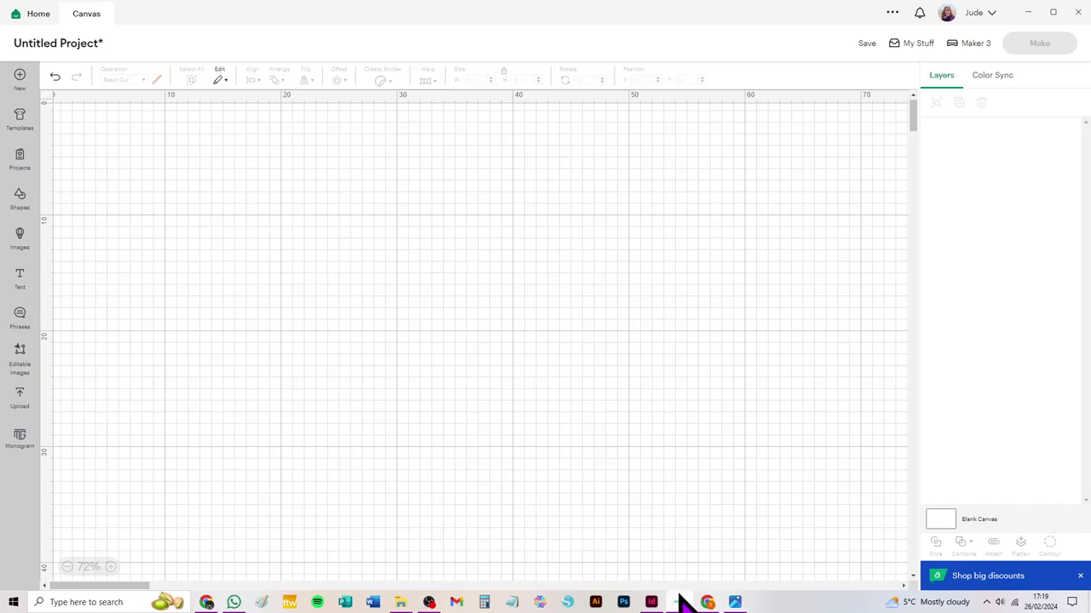
- Add the Beer-Glass_Box_1-pce upload to the canvas as a 53.88 × 28.84 cm group
click(20, 396)
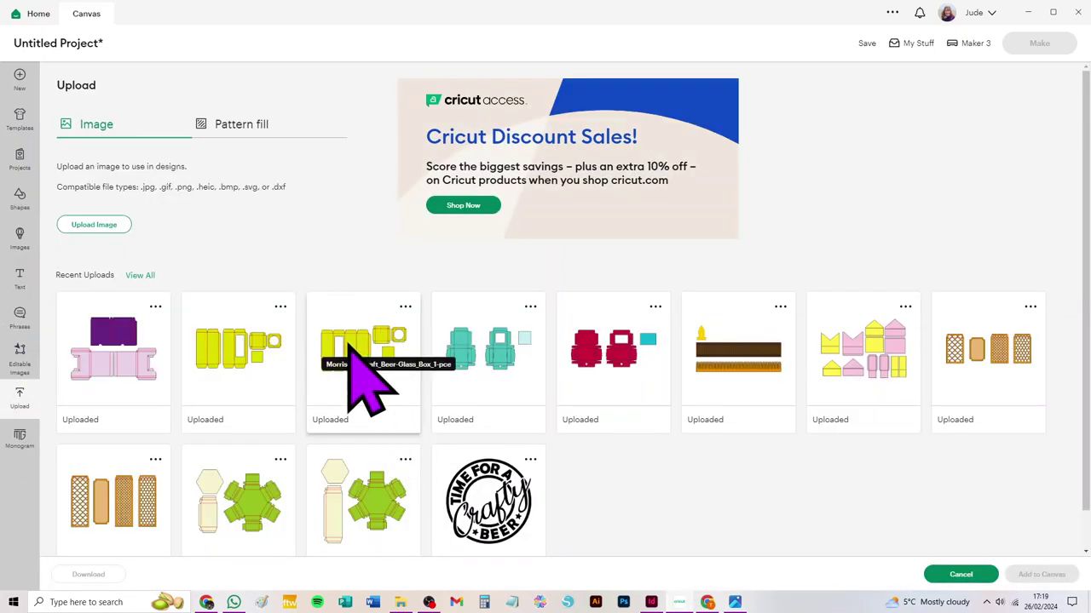
click(351, 347)
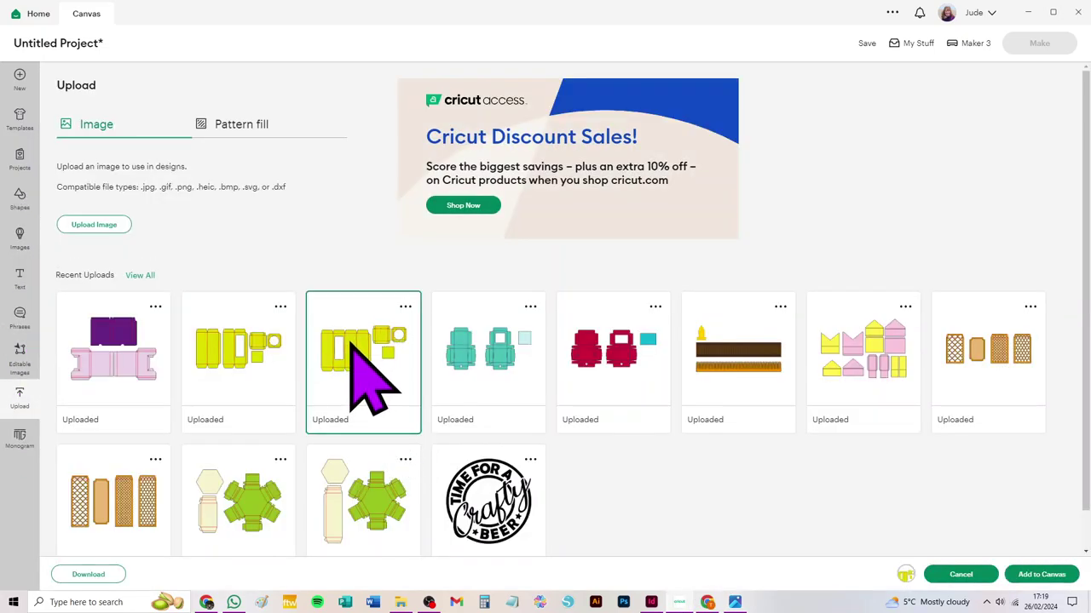
click(1041, 576)
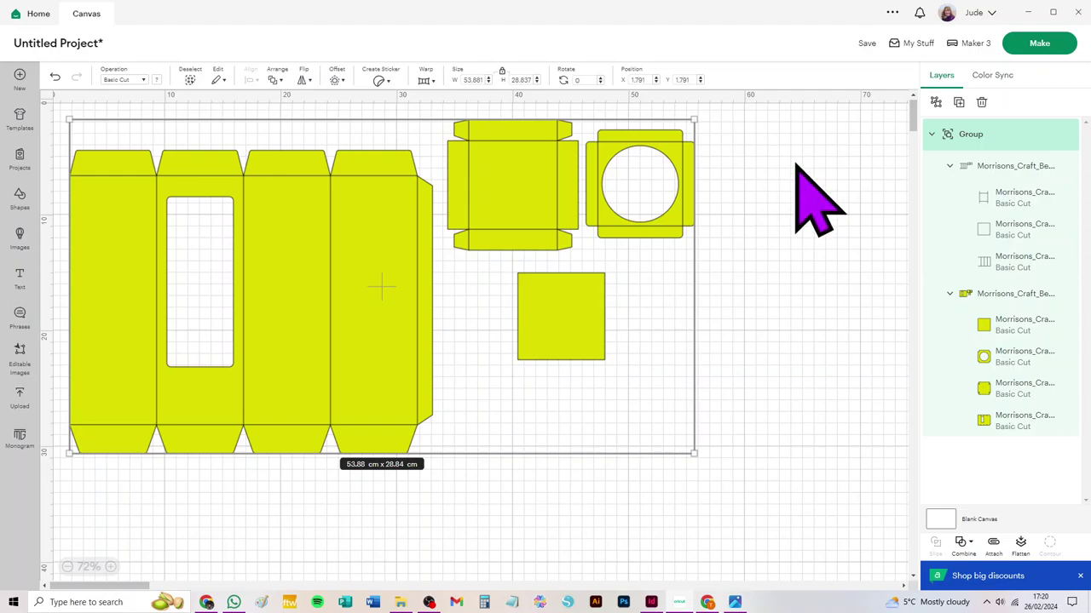
- Set the box's three fold-line layers to Score so they appear as dashed lines
click(1014, 169)
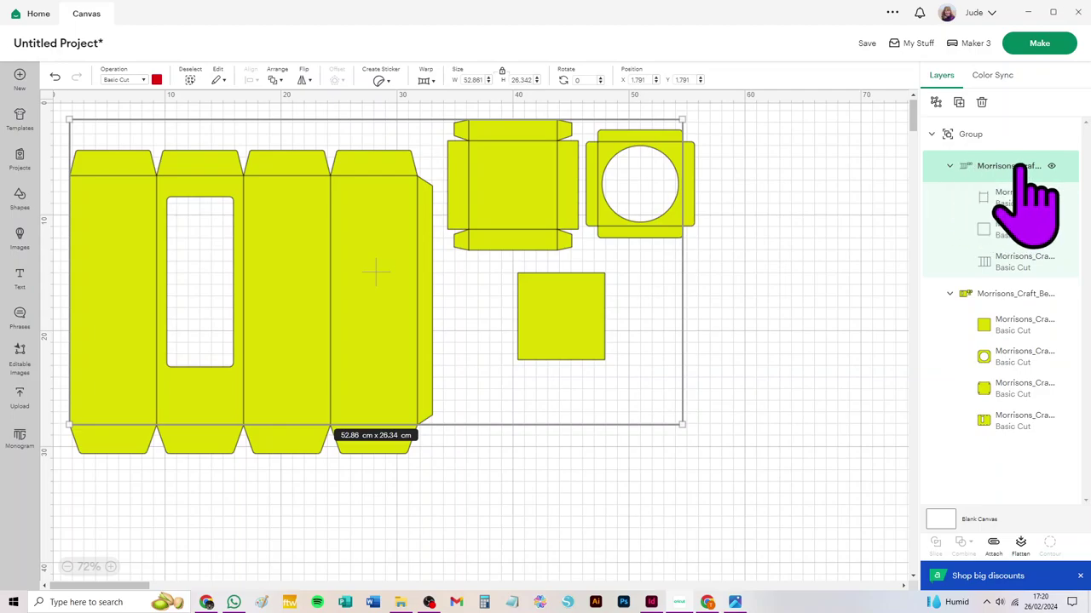
click(124, 79)
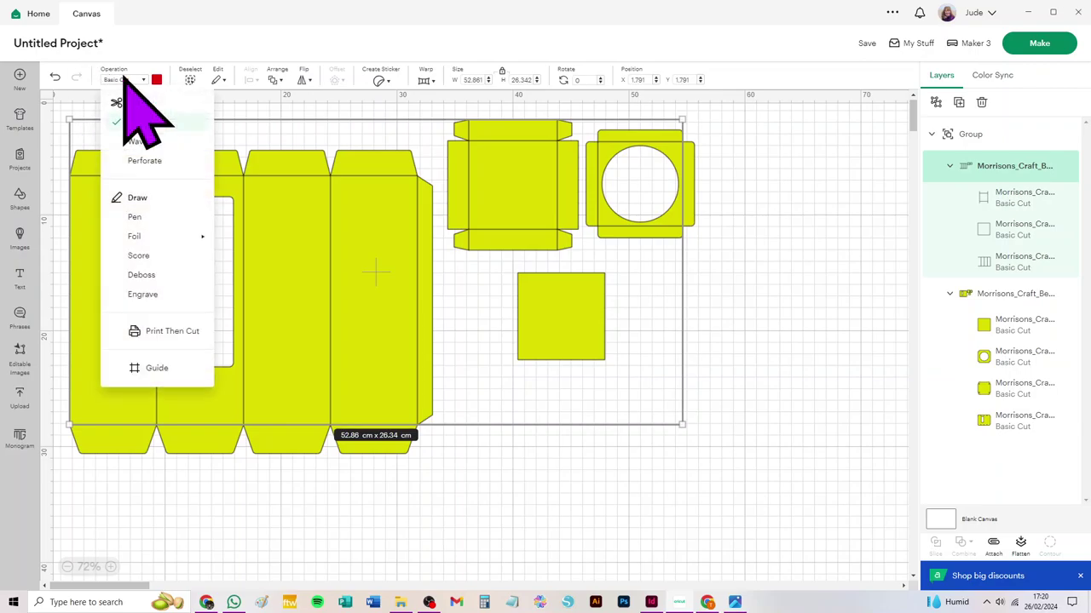
click(139, 256)
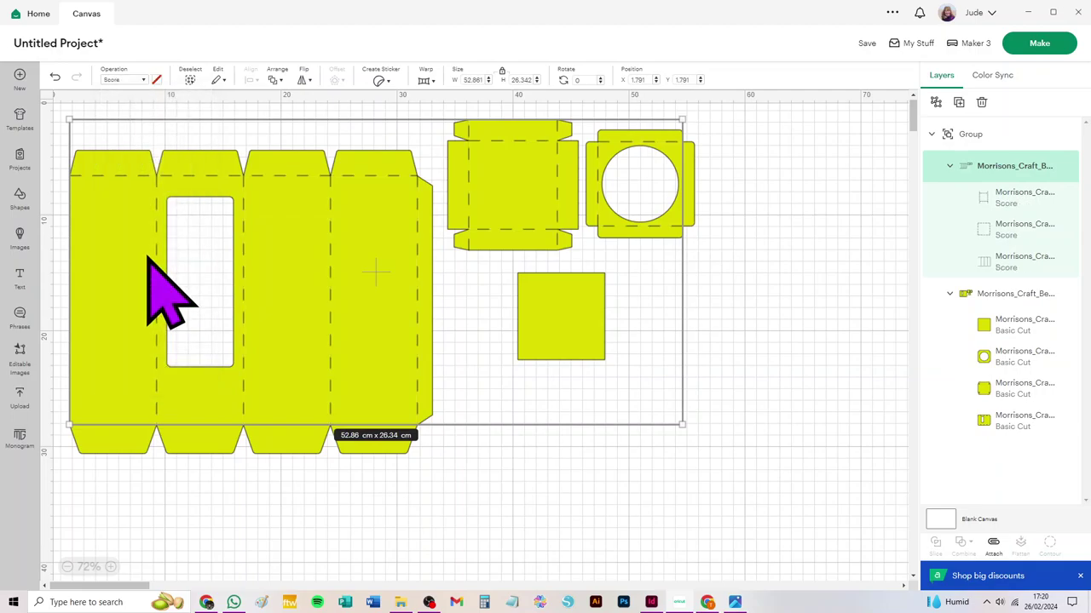
- Ungroup the Score layers and the Basic Cut group
click(936, 101)
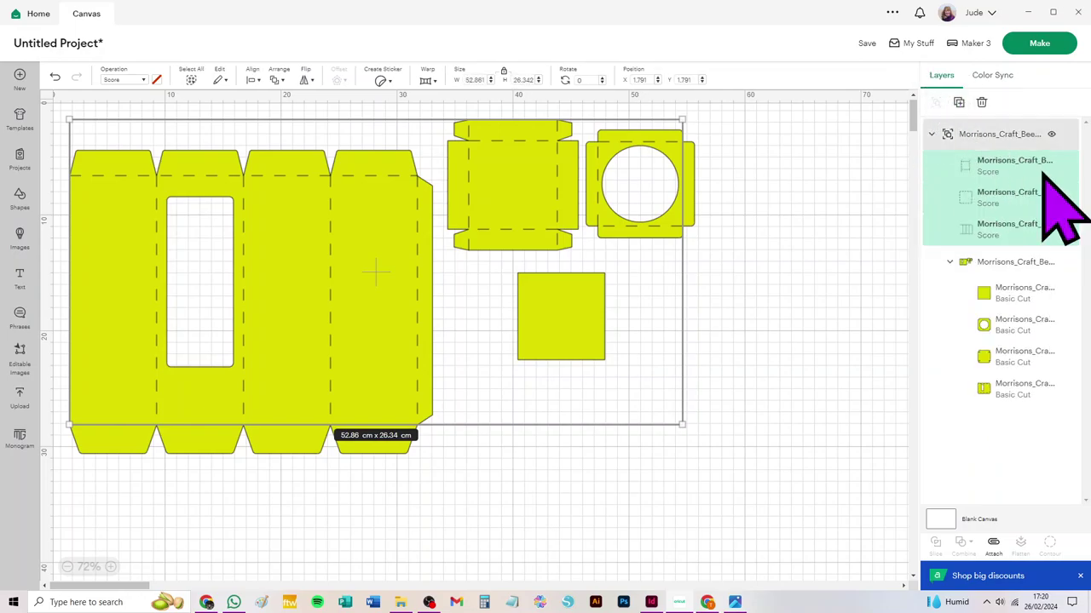
click(999, 264)
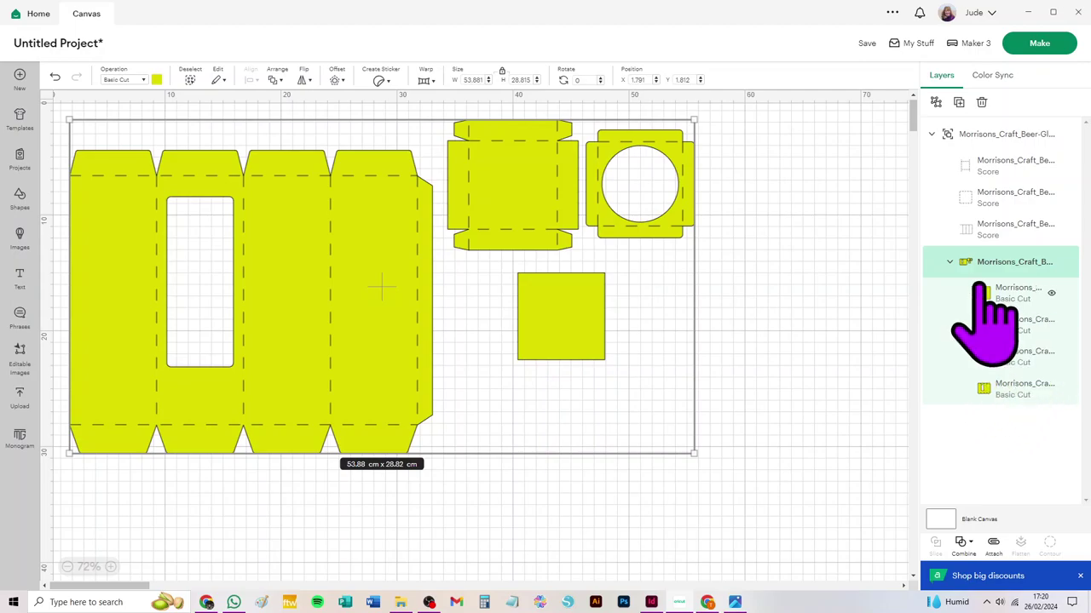
click(937, 101)
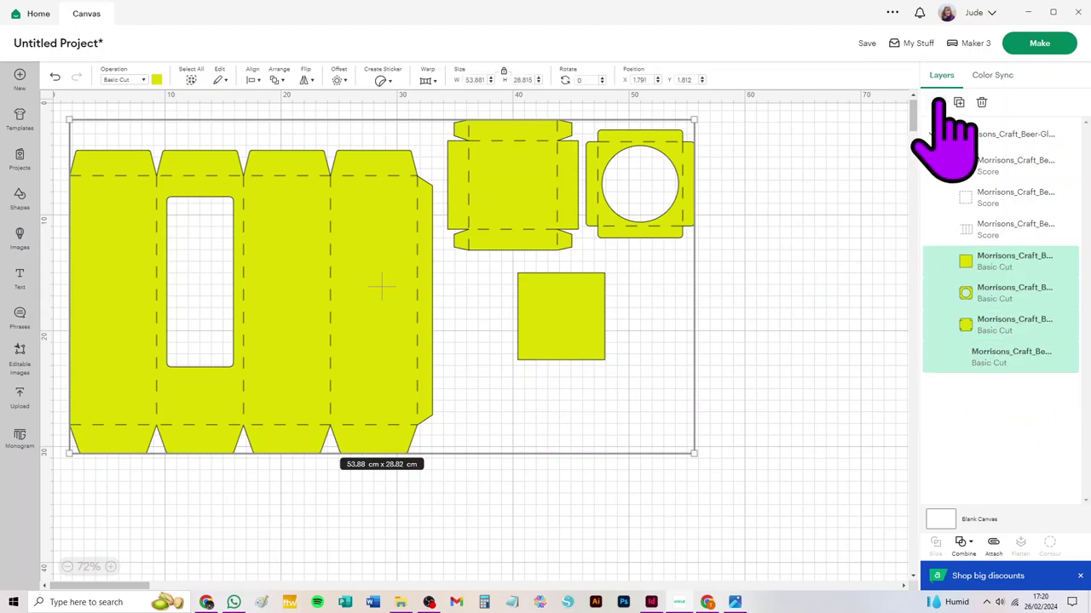
- Select everything and ungroup it into seven layers: three Score and four Basic Cut
click(989, 135)
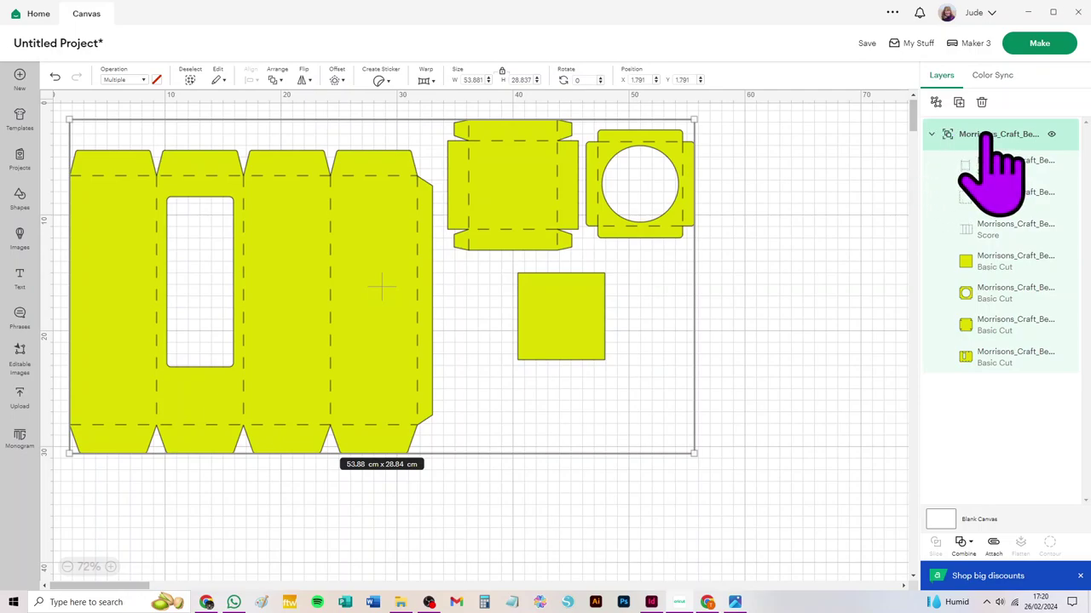
click(934, 135)
click(934, 134)
drag(777, 120, 53, 551)
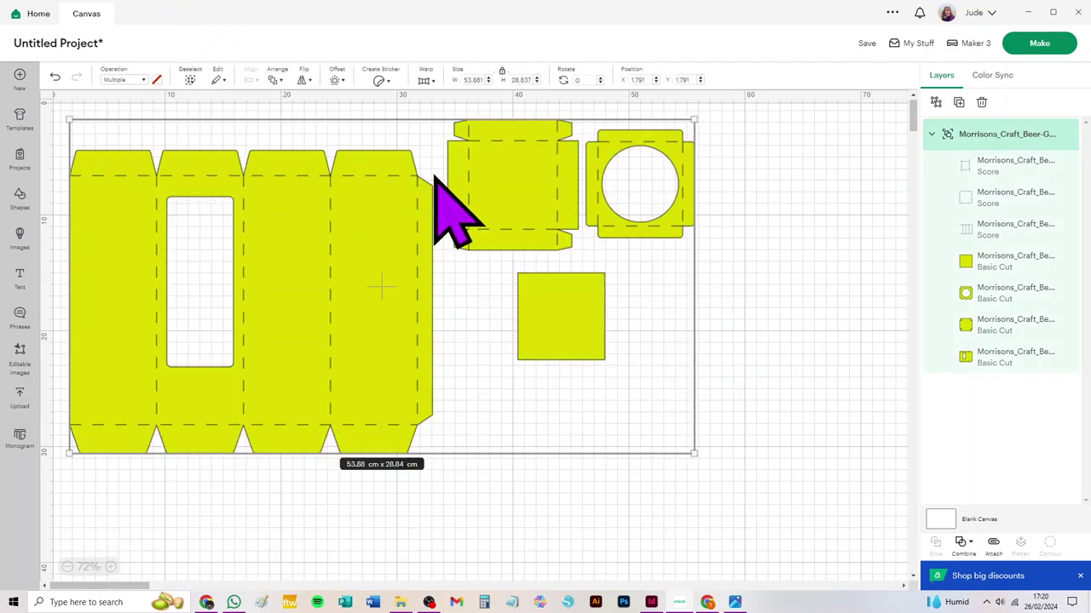
click(831, 298)
click(191, 79)
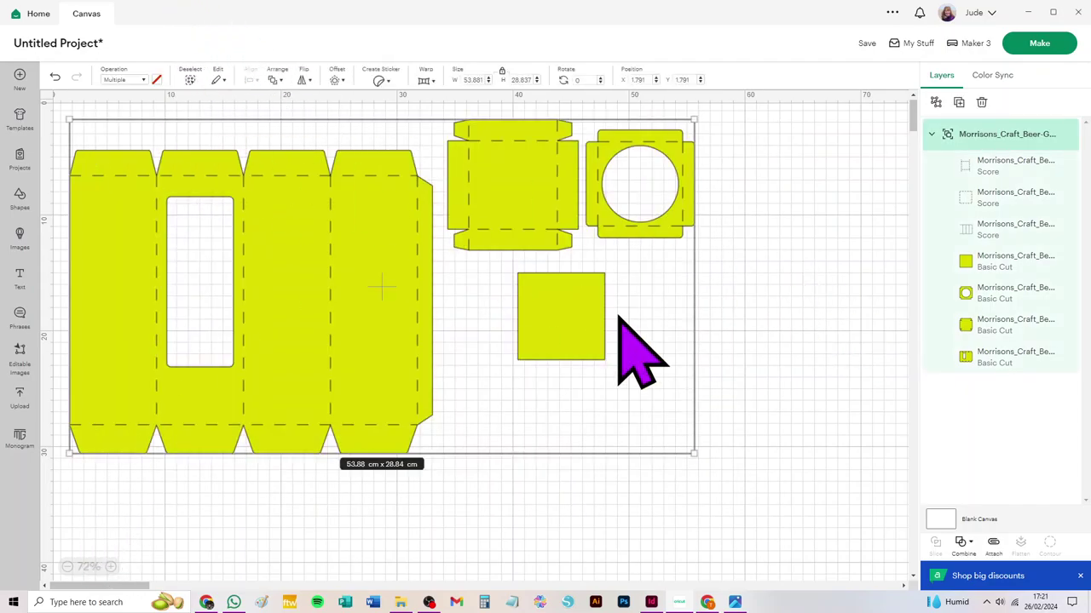
click(935, 101)
click(936, 102)
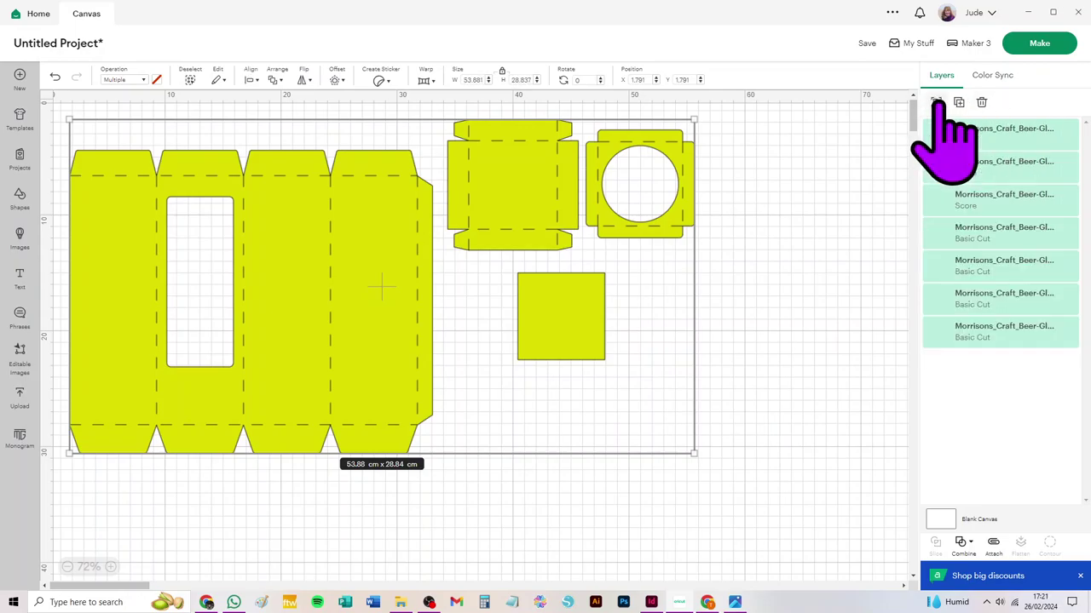
click(823, 152)
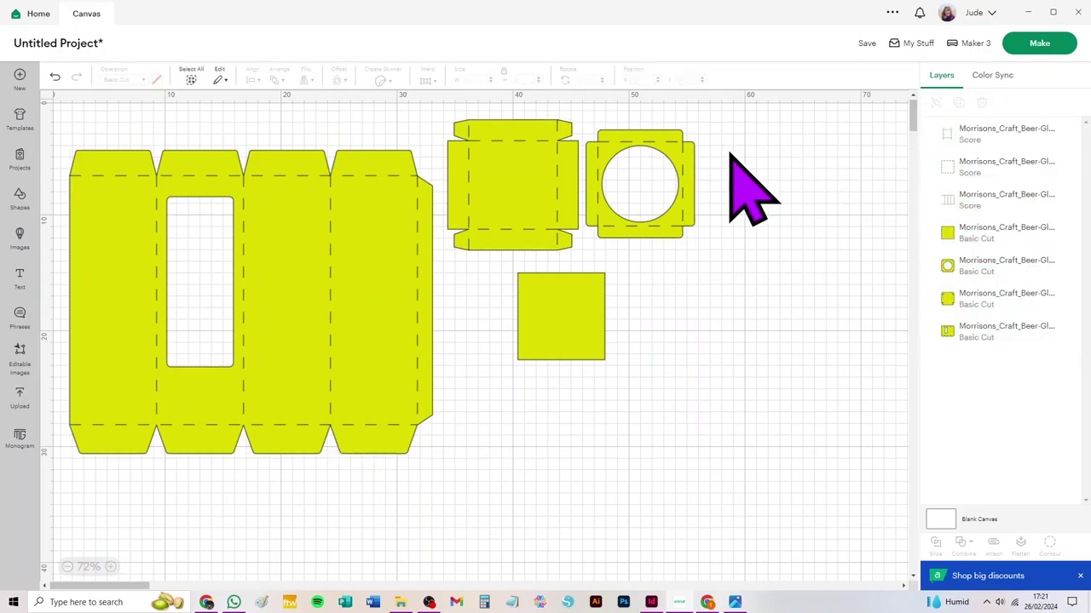
- Attach the circle insert to its score lines and move it right
drag(743, 121, 598, 248)
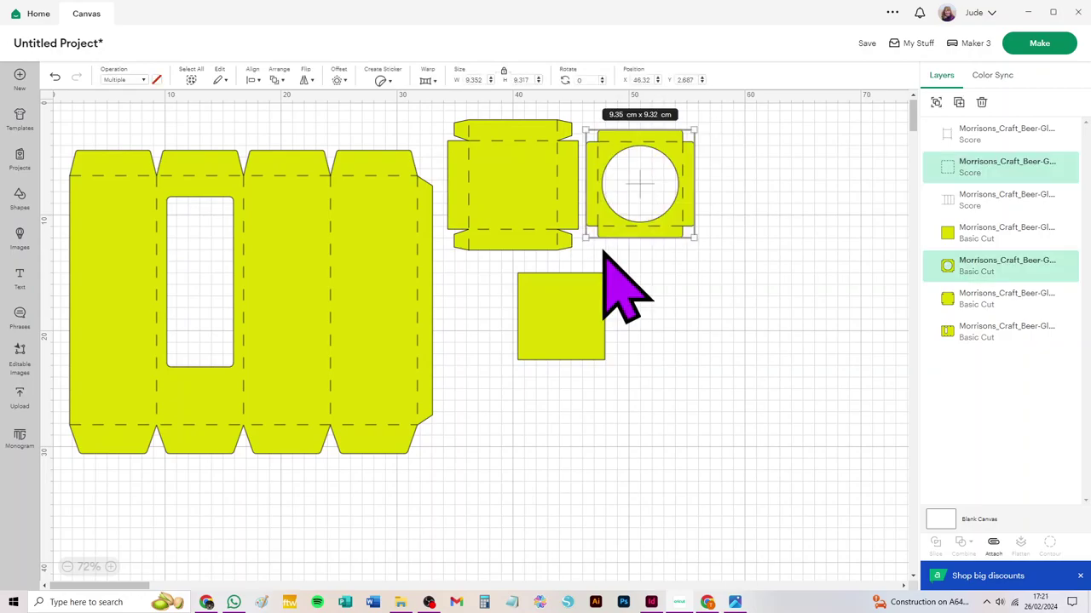
click(993, 543)
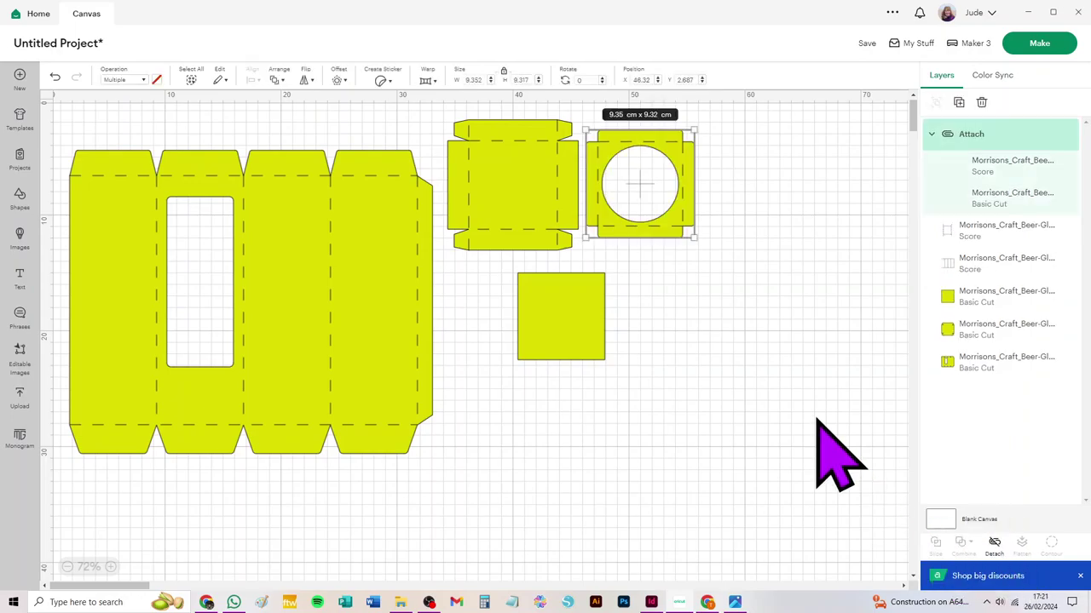
drag(666, 225, 790, 245)
- Attach the tabbed square tray to its score lines and spread the pieces apart
drag(613, 110, 430, 281)
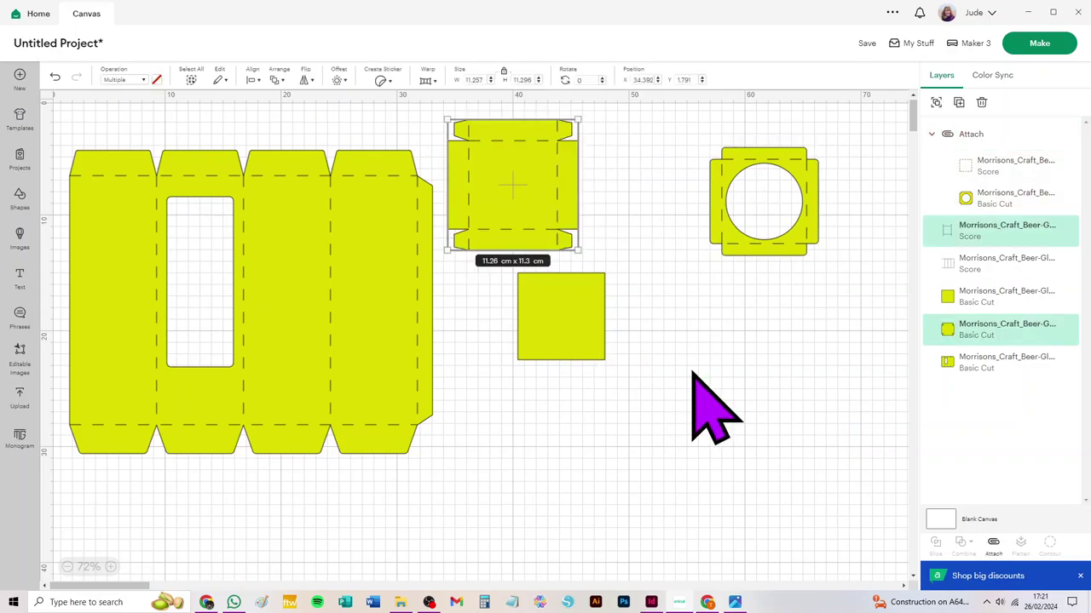
click(994, 545)
drag(745, 244, 766, 230)
drag(501, 218, 606, 175)
drag(552, 334, 811, 361)
drag(468, 492, 15, 73)
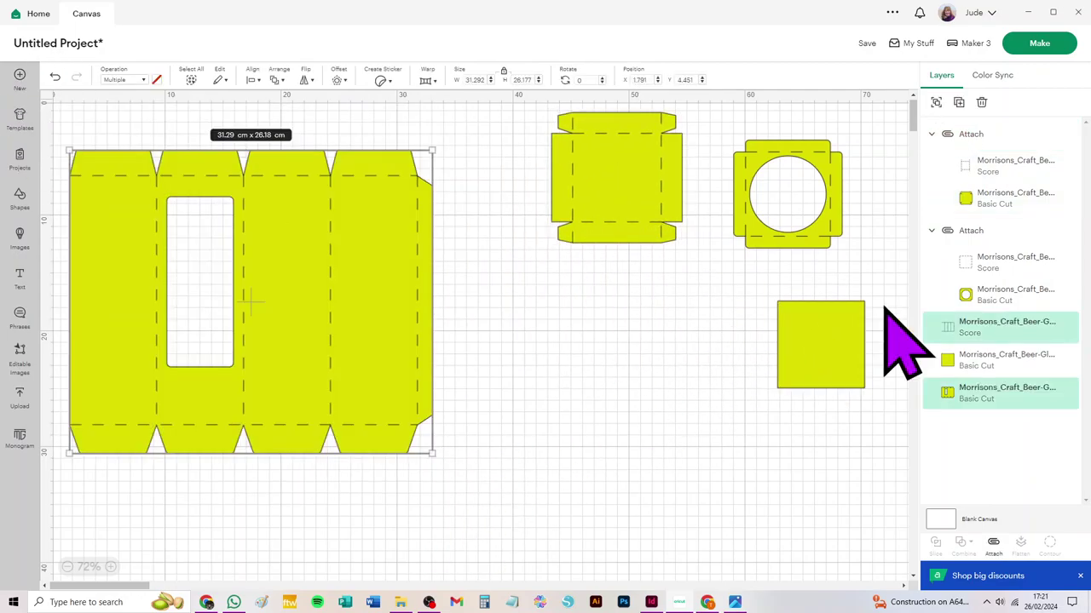
- Attach the long box piece's score lines, then preview the design on Tabloid material
click(993, 543)
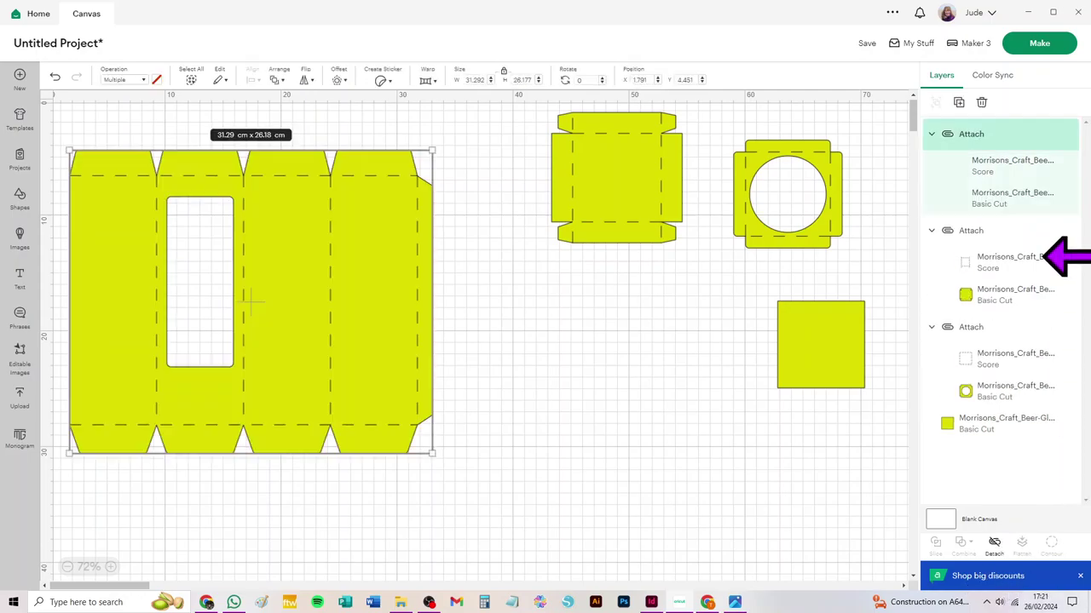
click(1040, 43)
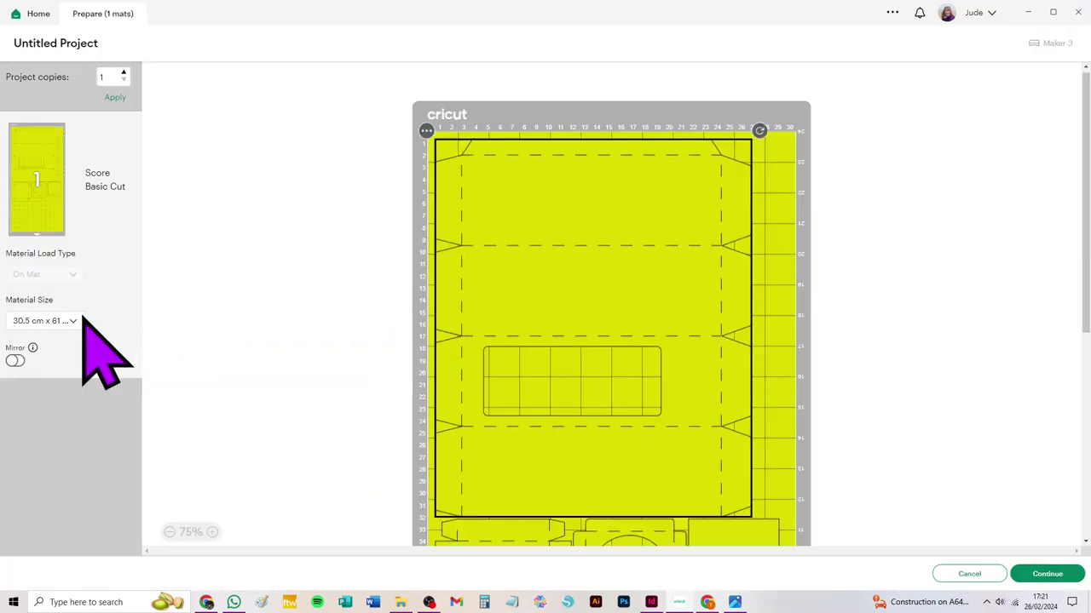
click(39, 320)
click(52, 341)
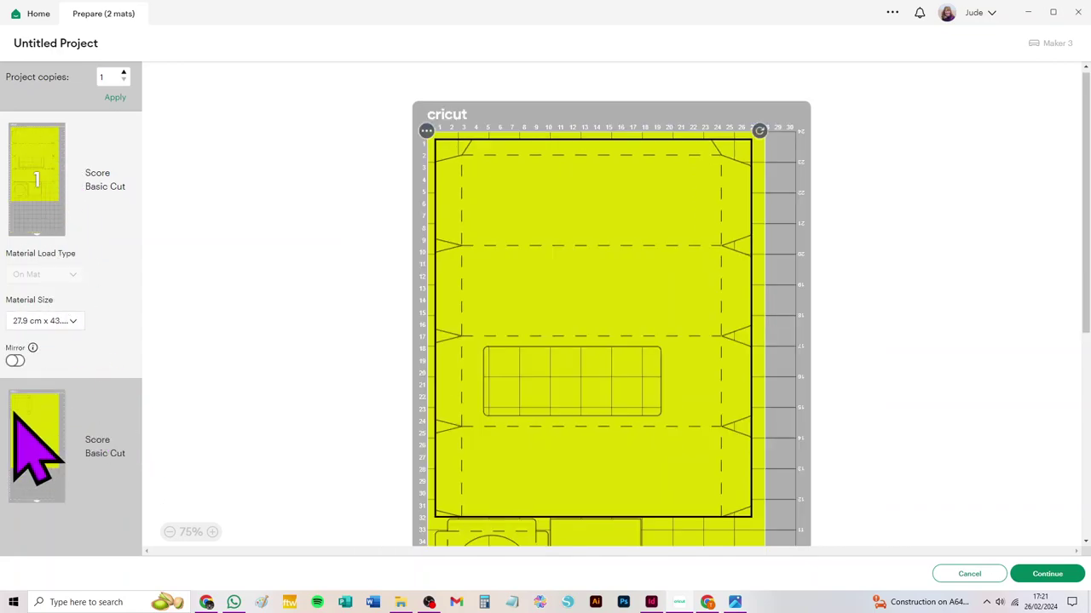
- Switch the material size to 29.7 × 42.0 cm A3, then return to the canvas
click(70, 321)
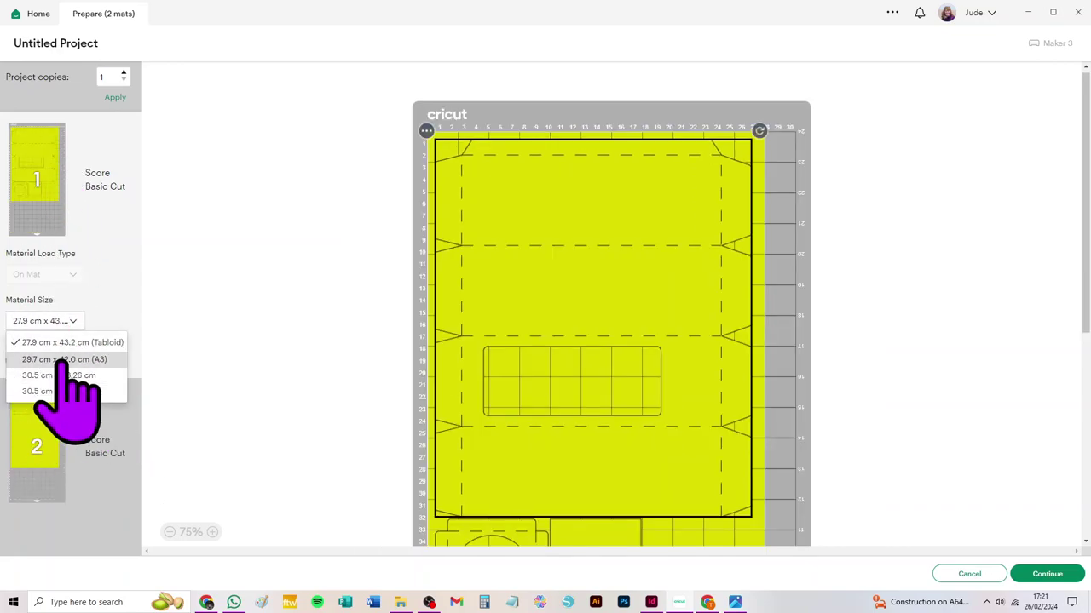
click(66, 359)
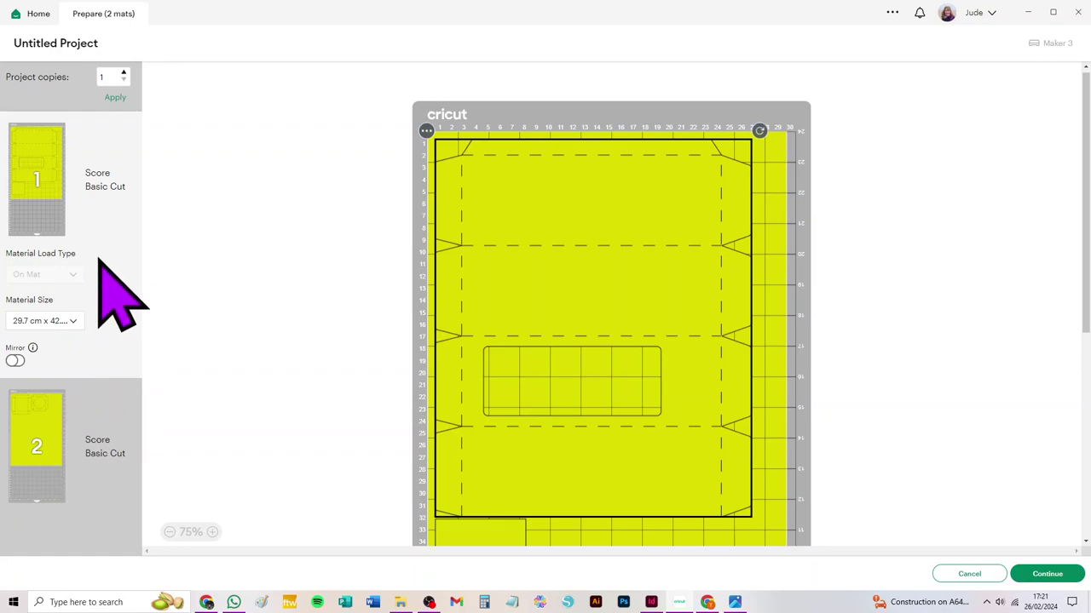
click(73, 322)
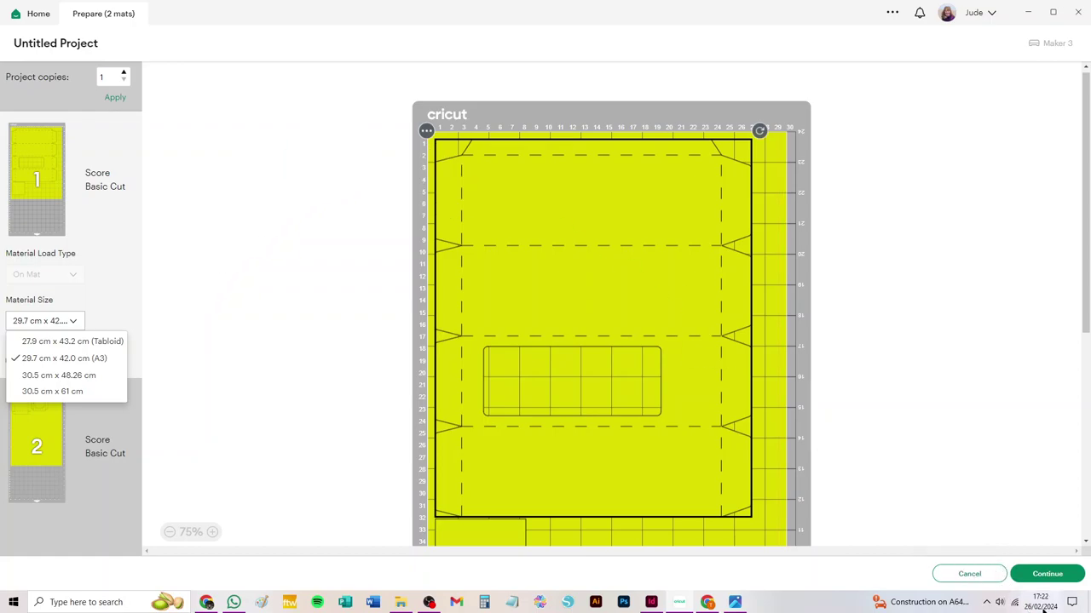
click(981, 573)
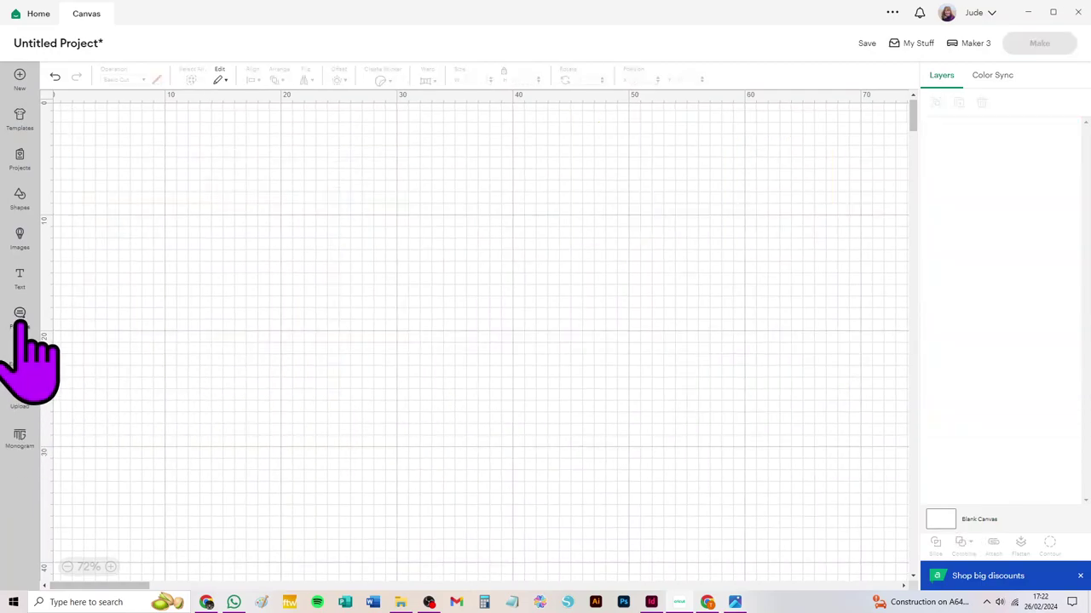
- Add the two-piece box upload to the canvas as a 56.85 × 26.18 cm group
click(20, 397)
click(256, 358)
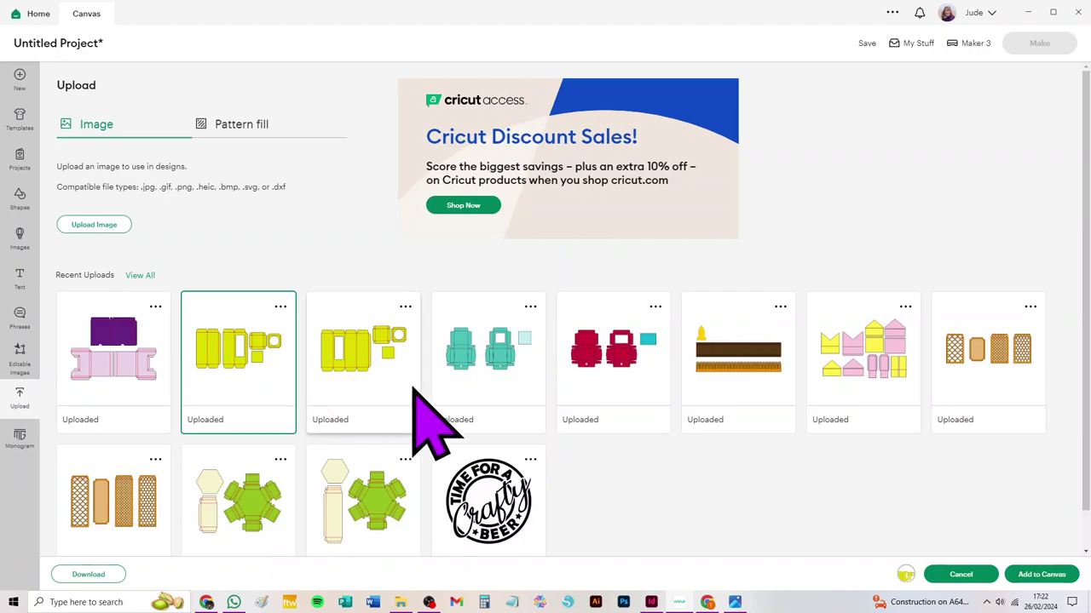
click(1038, 575)
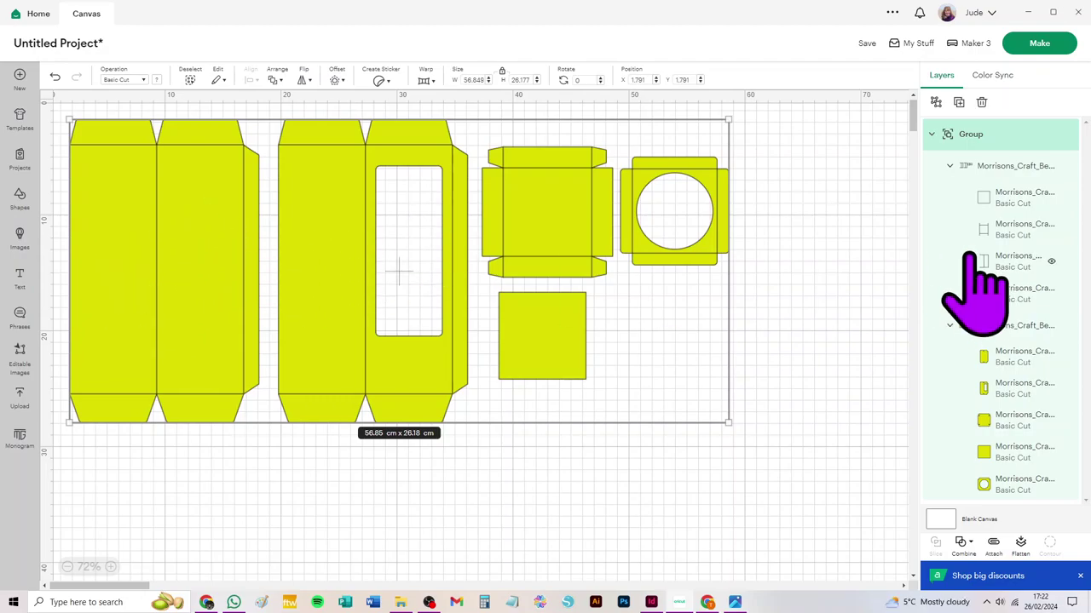
- Set the four fold-line layers to Score, ungroup them, and select the Basic Cut group
click(1019, 165)
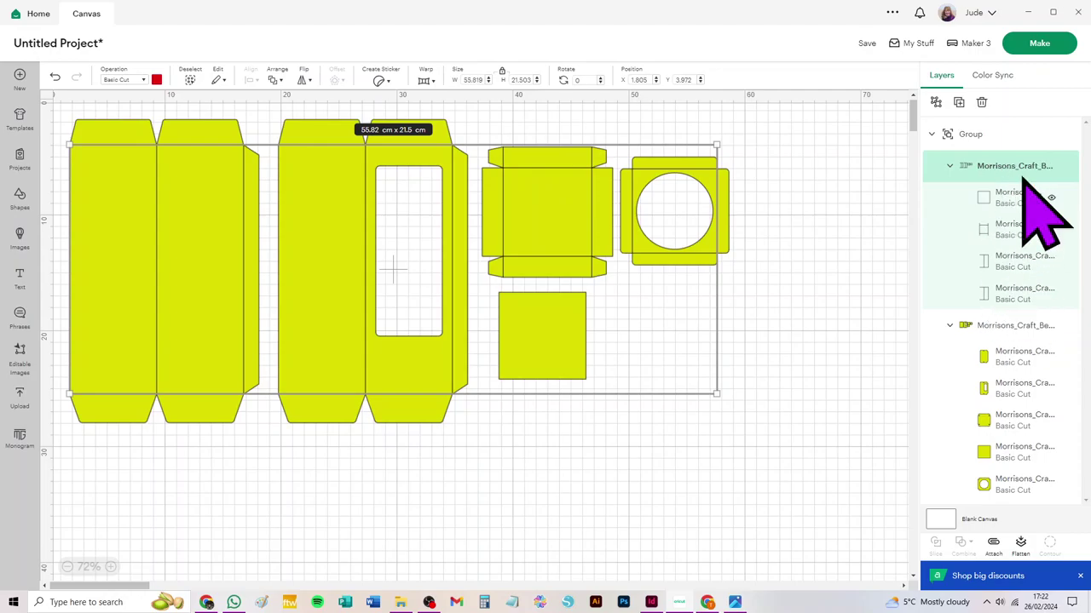
click(129, 80)
click(138, 255)
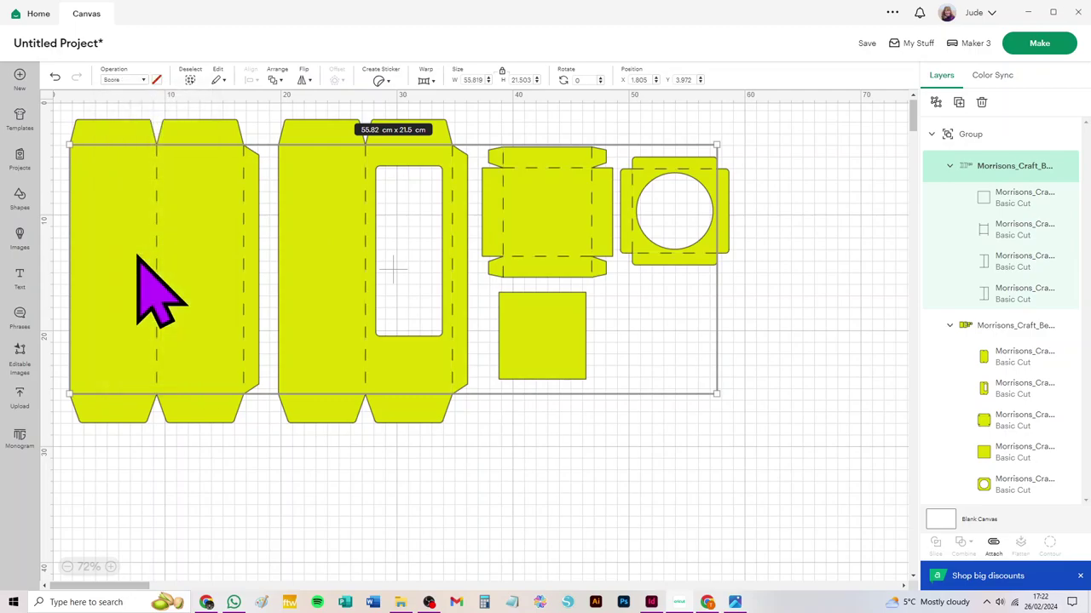
click(936, 101)
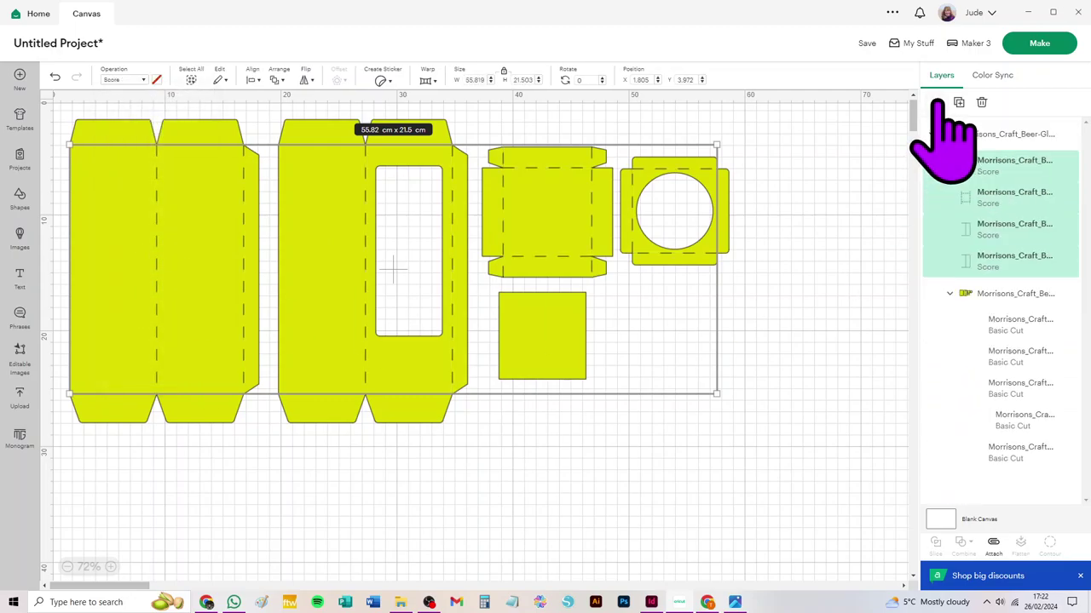
click(1017, 294)
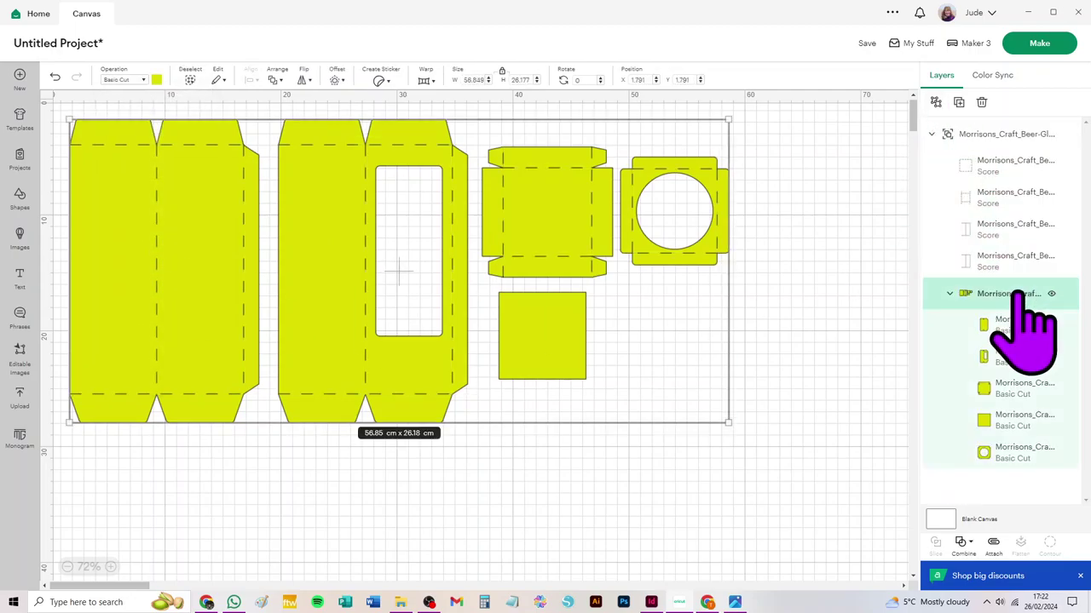
- Ungroup all the cut shapes and layers into separate pieces
click(936, 102)
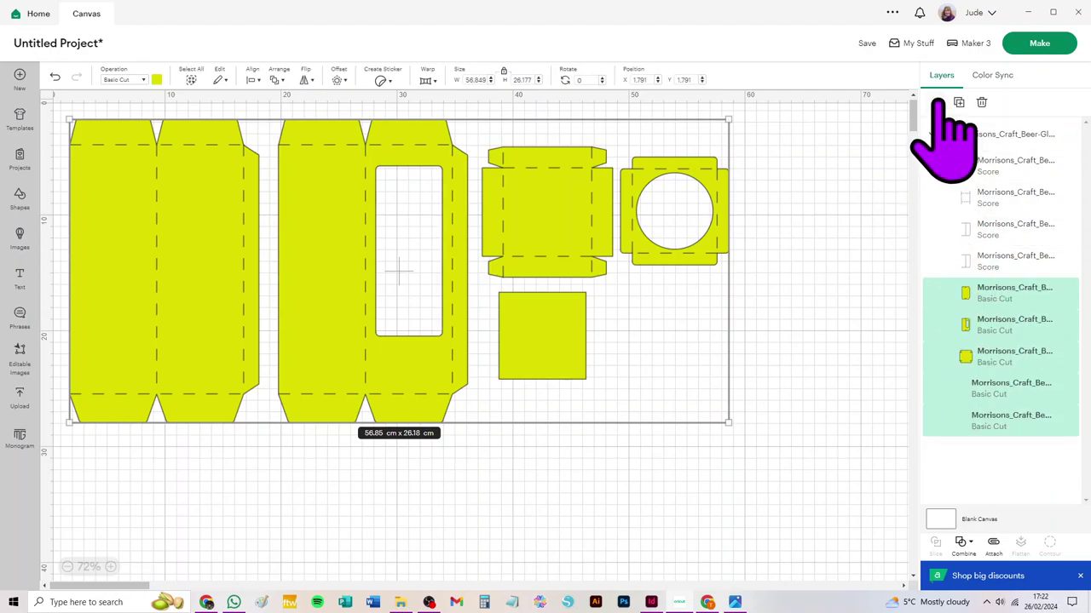
click(191, 79)
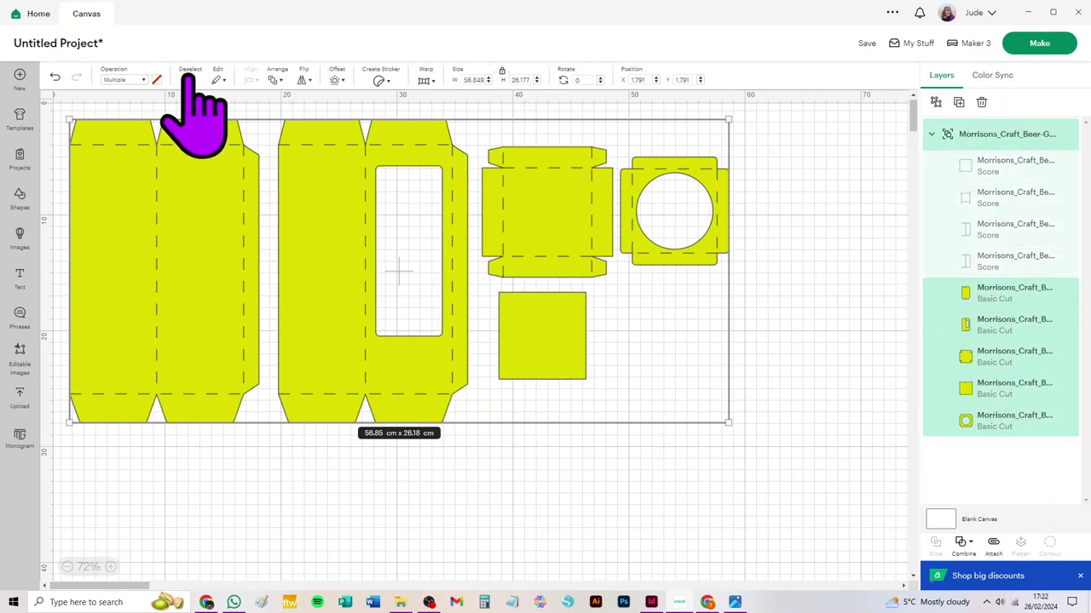
click(936, 102)
click(818, 151)
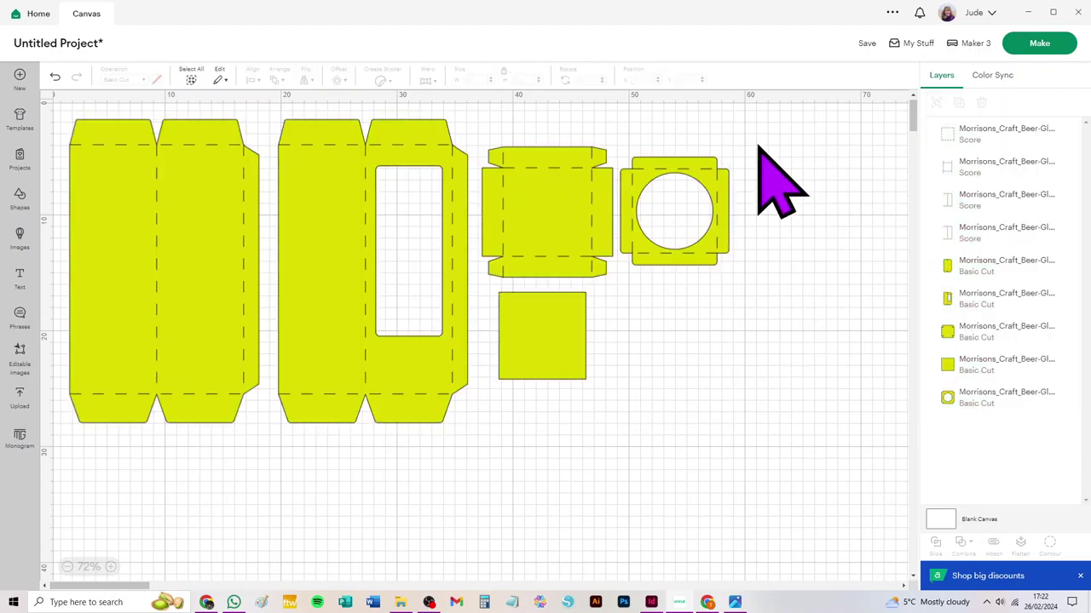
- Attach score lines to the circle insert and tabbed square piece, moving both right
drag(749, 126, 632, 269)
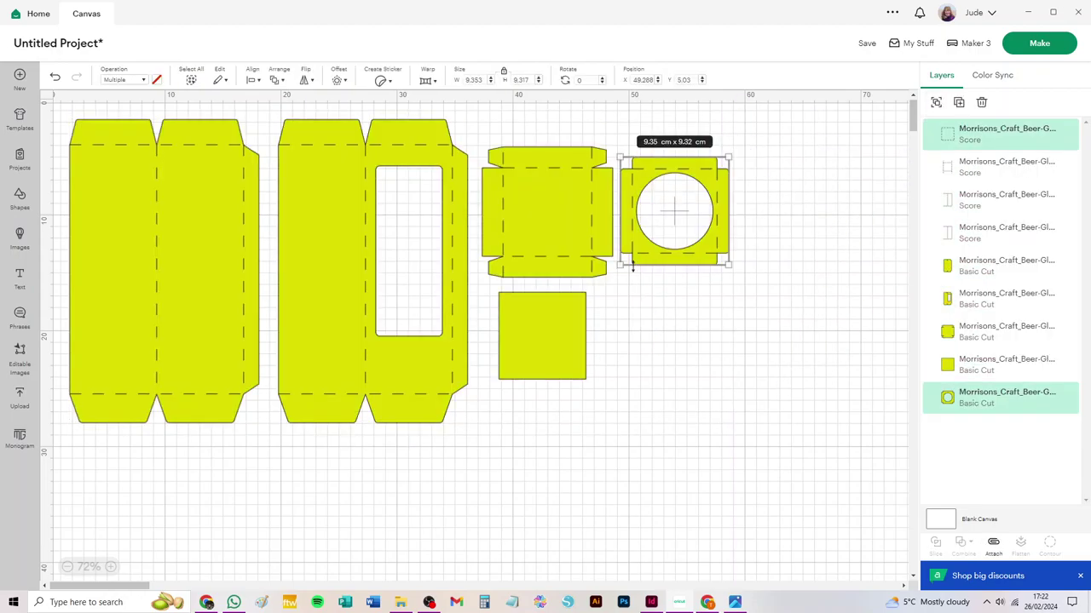
click(992, 545)
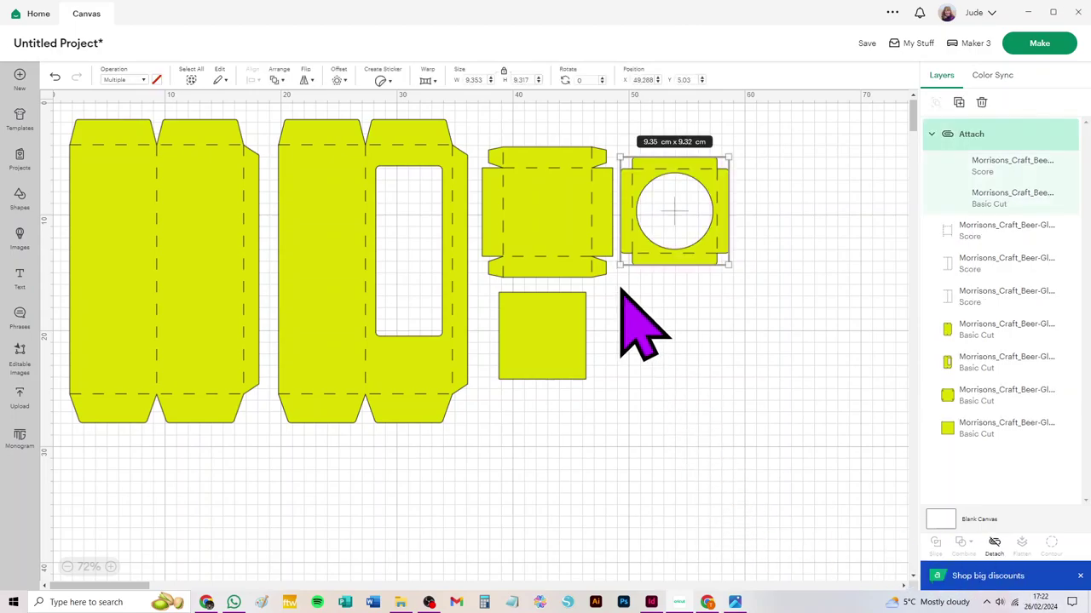
drag(714, 242, 845, 254)
click(548, 265)
click(994, 544)
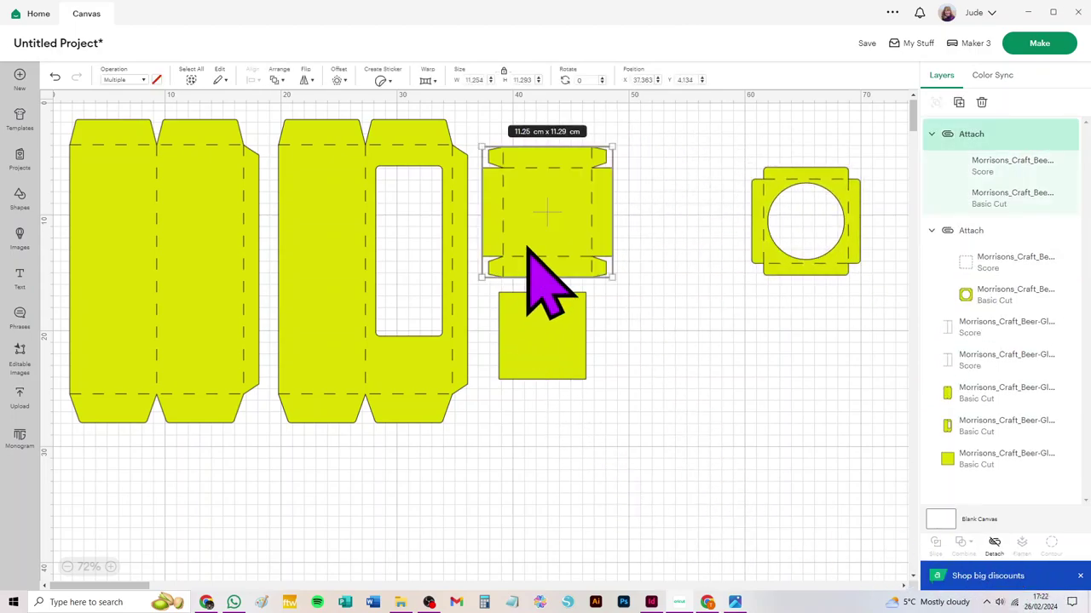
drag(530, 241, 666, 225)
- Attach score lines to the windowed box piece and the left box piece
drag(433, 475, 356, 198)
right_click(375, 239)
click(389, 255)
drag(226, 465, 47, 76)
right_click(129, 129)
click(144, 147)
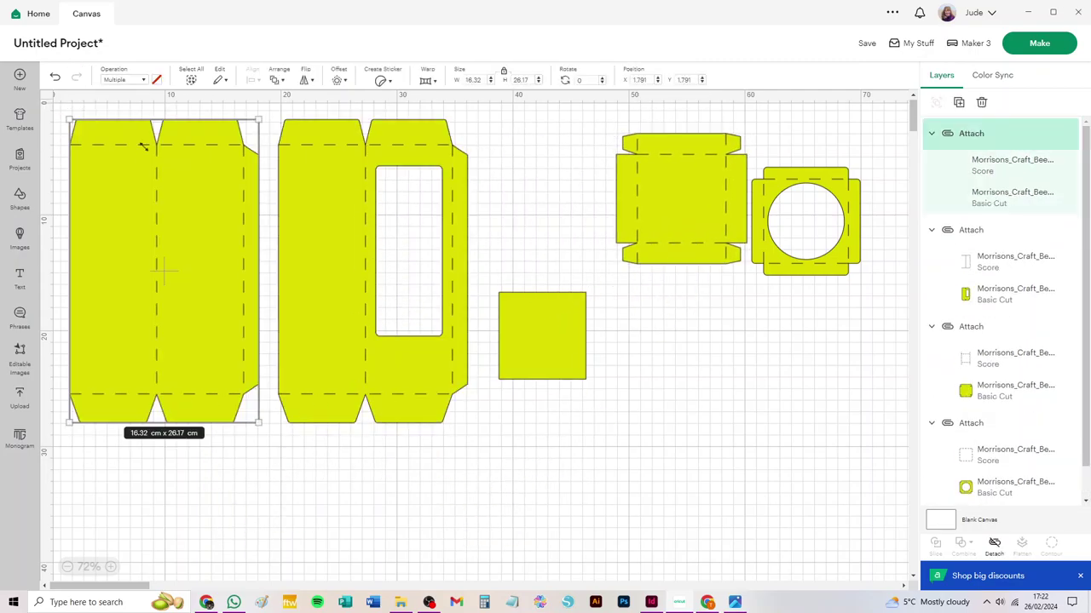
- Preview the box on A4, then Letter, then 30.5 × 30.5 cm material, ending on 2 mats
click(1038, 44)
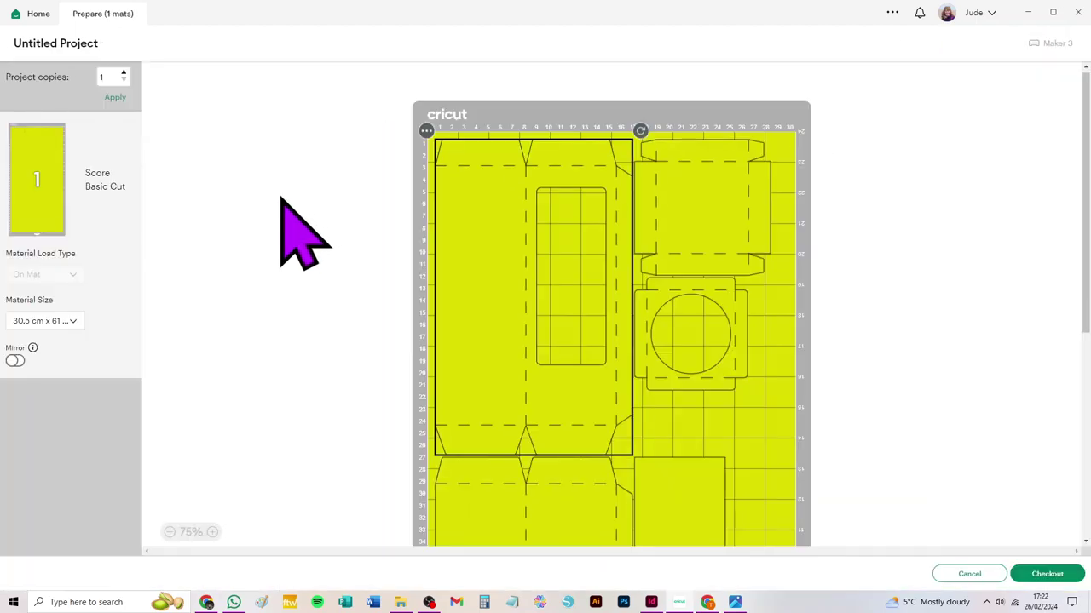
click(46, 321)
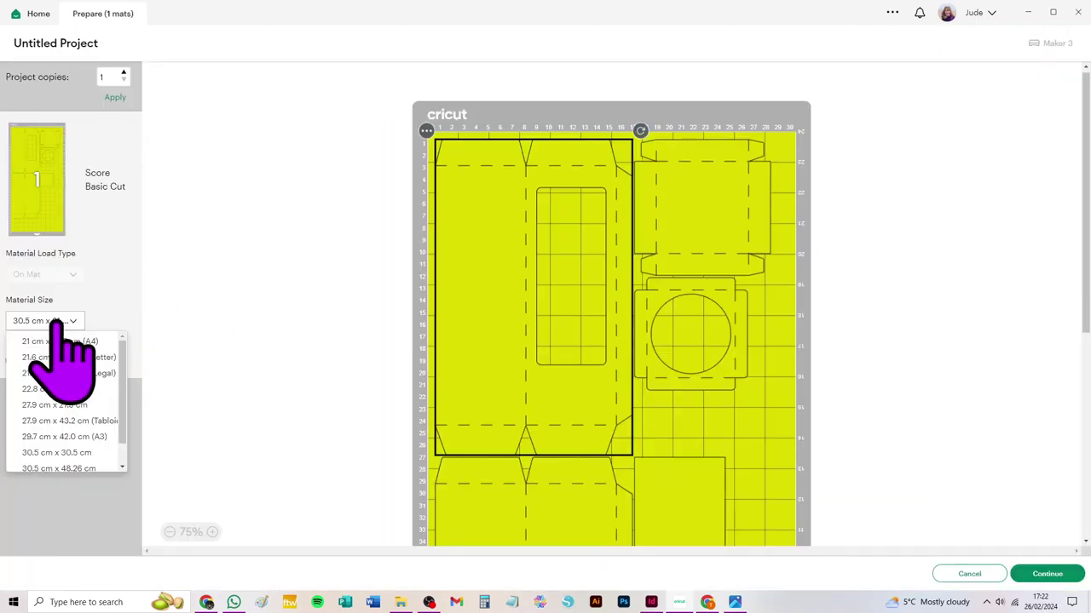
click(40, 341)
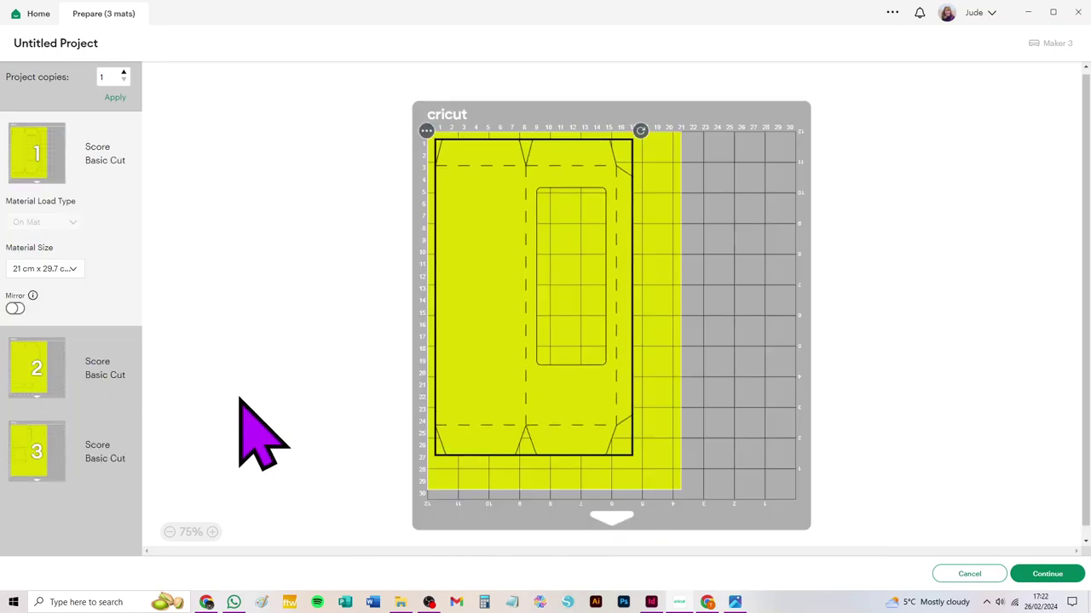
click(56, 269)
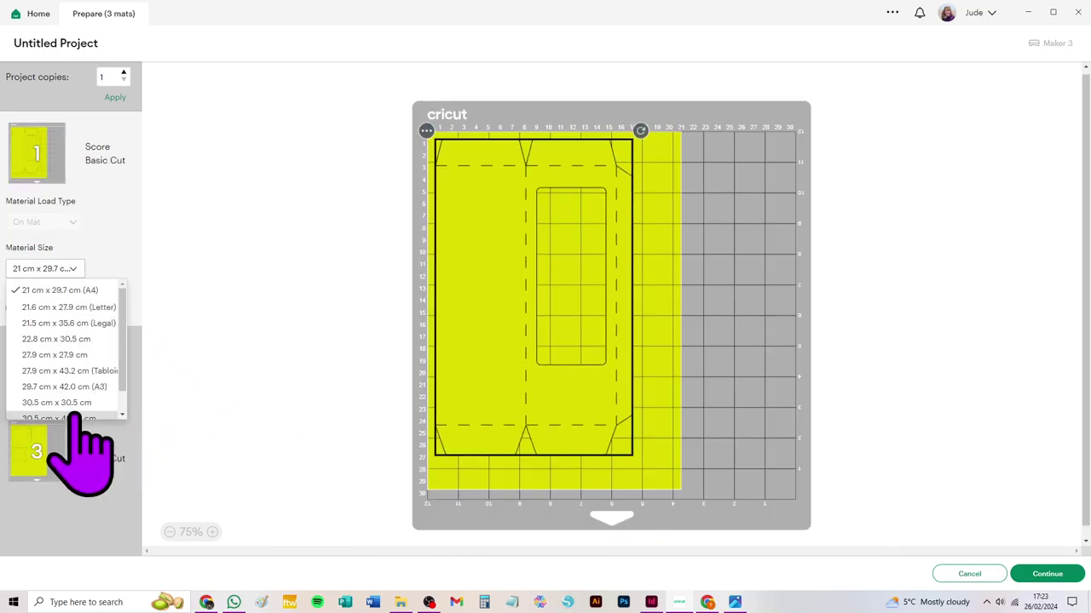
click(83, 309)
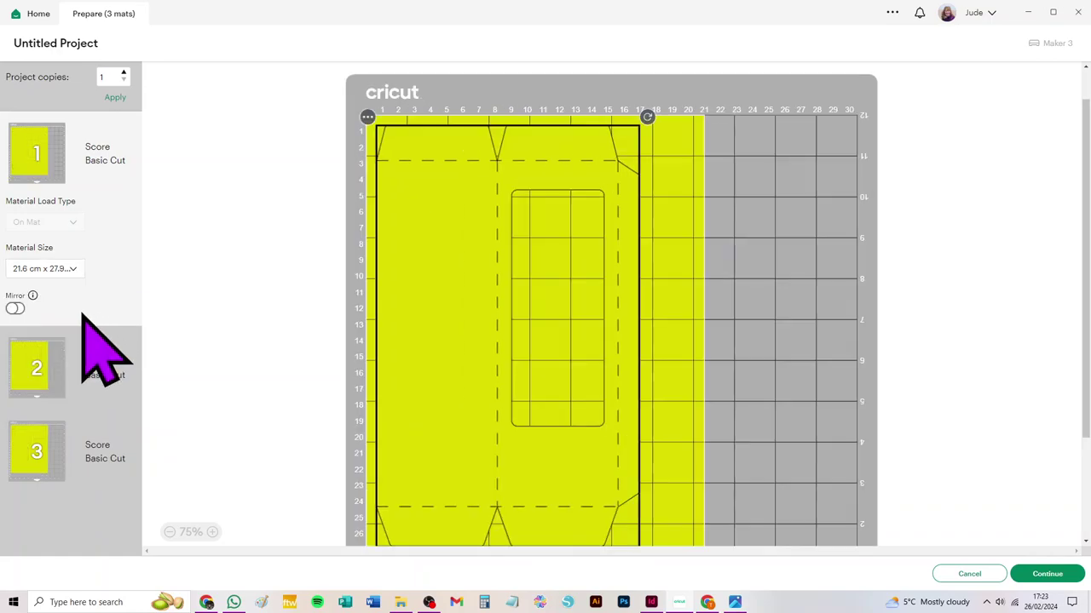
click(57, 269)
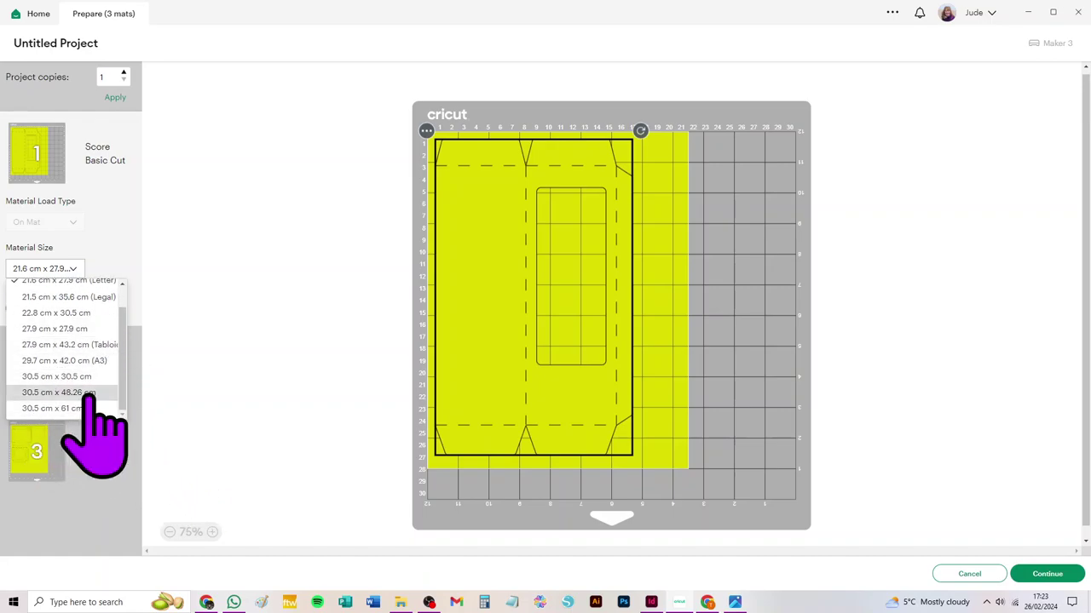
click(81, 376)
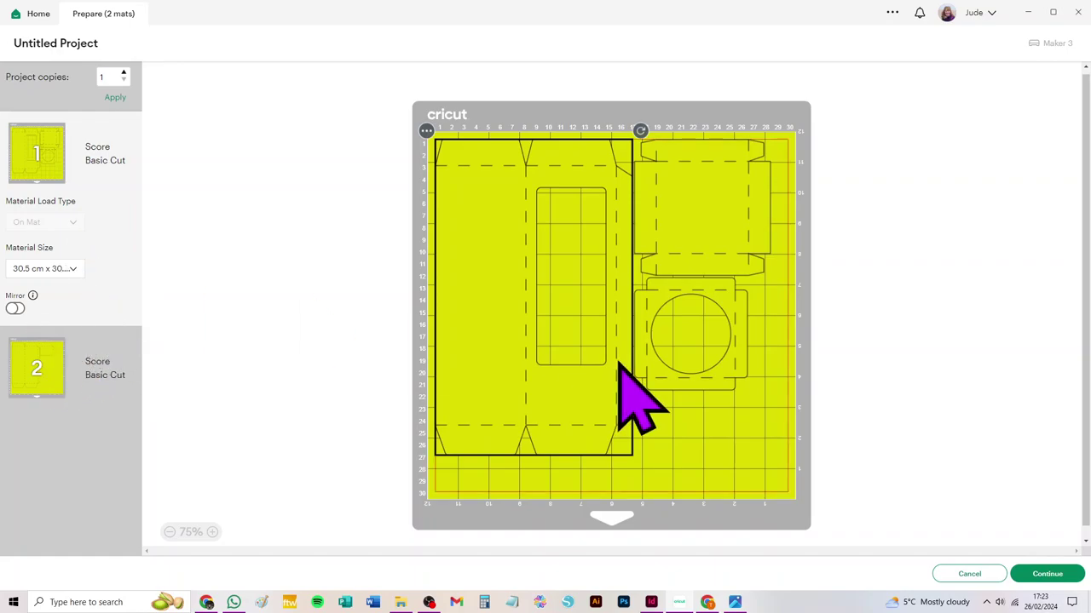
- Cancel the Prepare mat preview to return to the canvas showing the four attached box groups
click(958, 576)
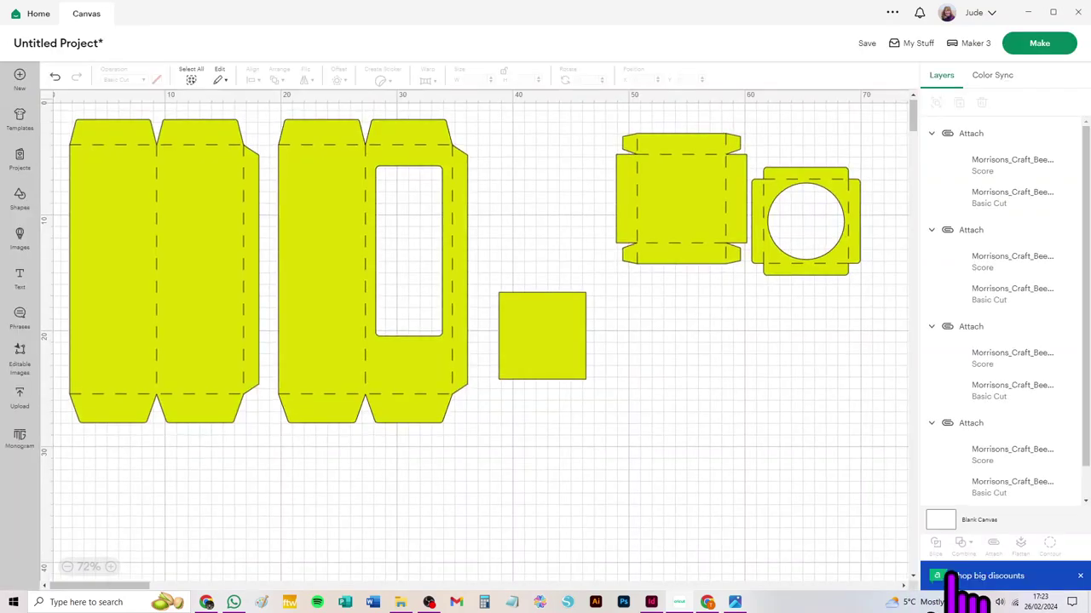